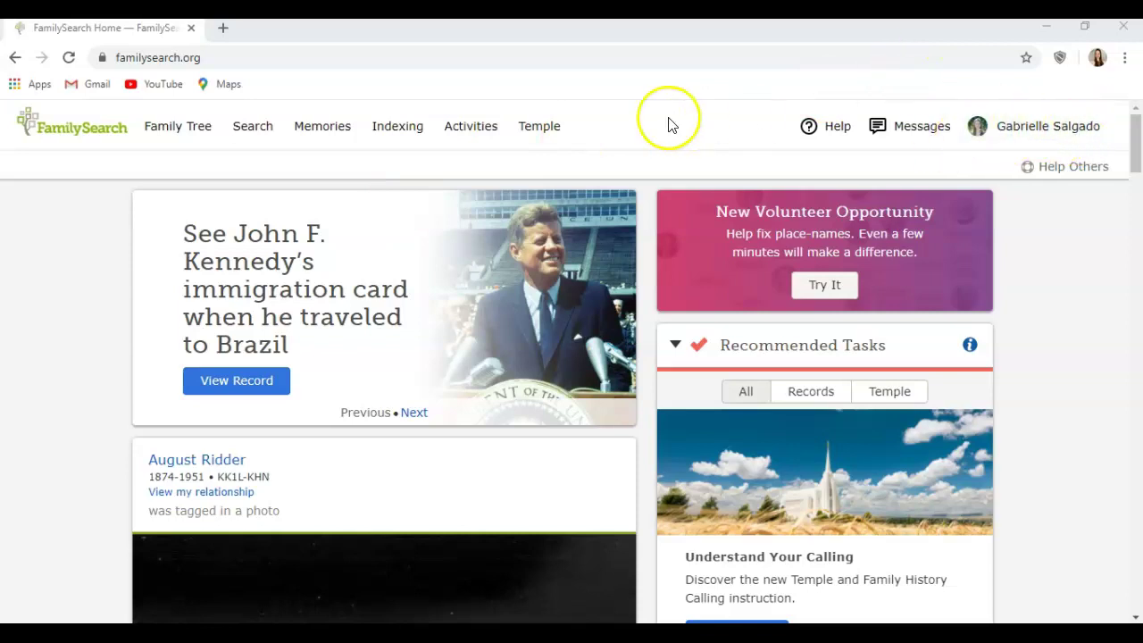
- Go to the Web Indexing page and set the current month's indexing progress target to 15 records
left_click(403, 131)
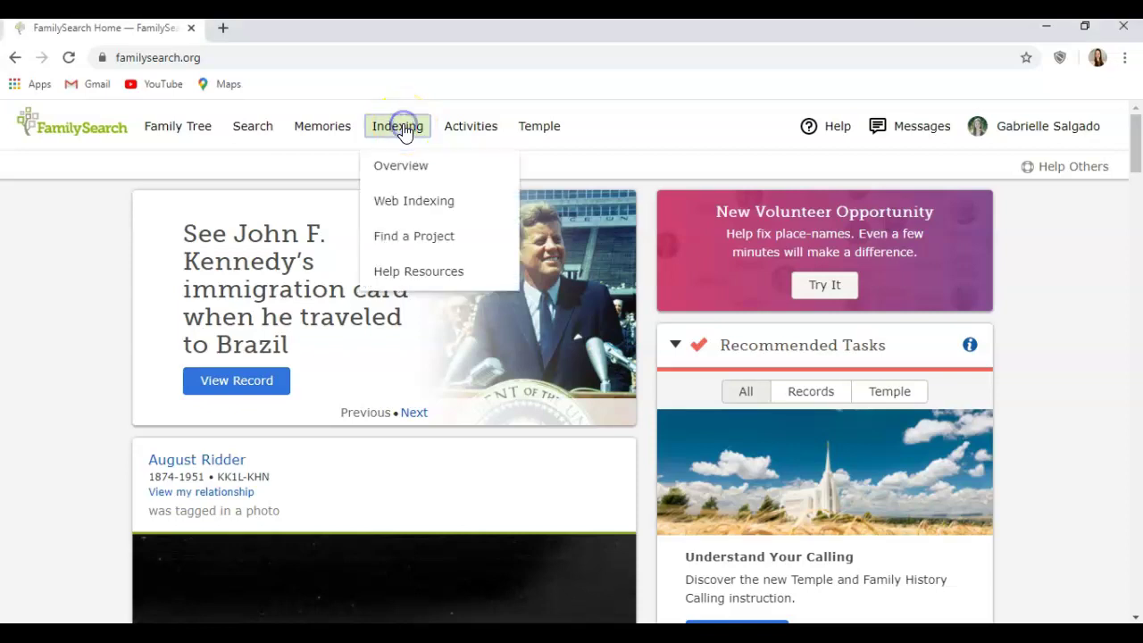
left_click(432, 204)
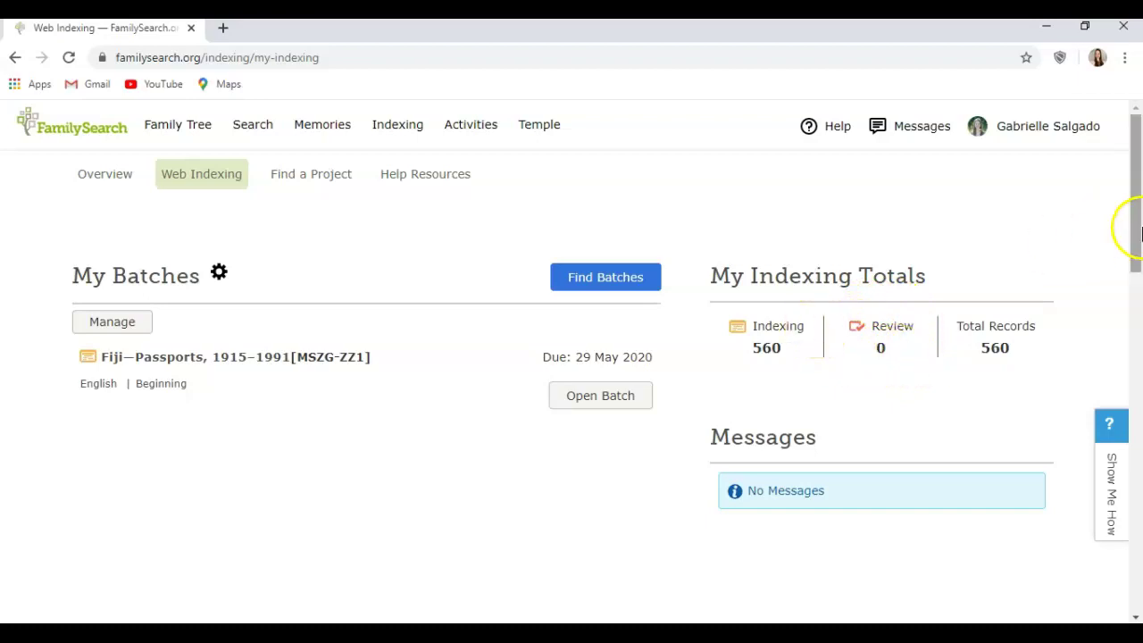
left_click_drag(1140, 232, 1135, 375)
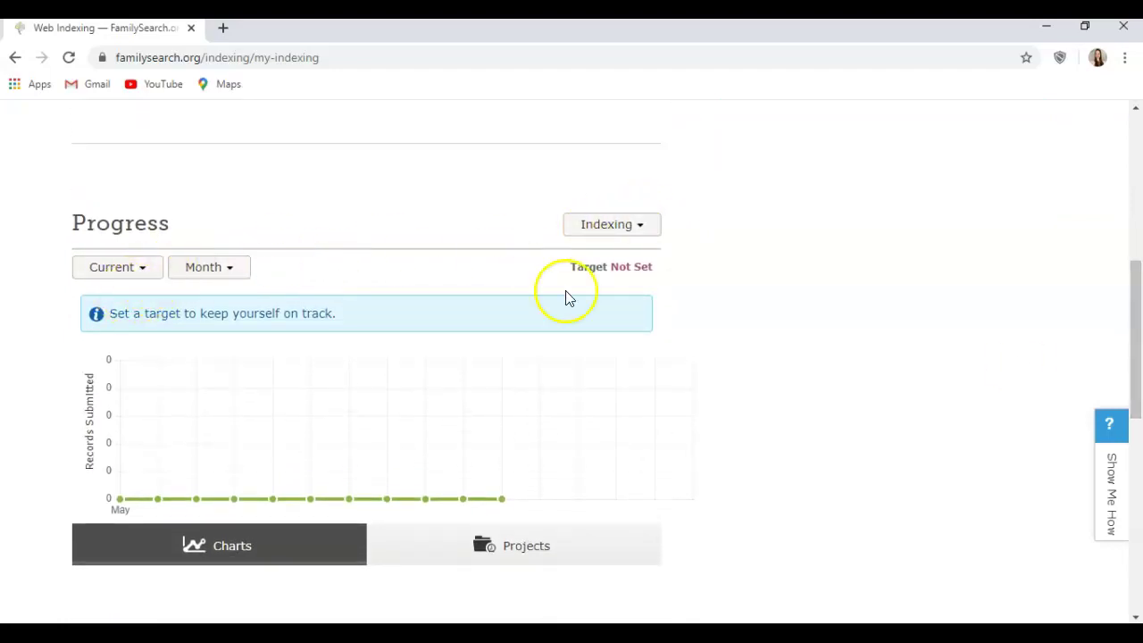
left_click(624, 273)
left_click(644, 265)
left_click(645, 265)
left_click(644, 265)
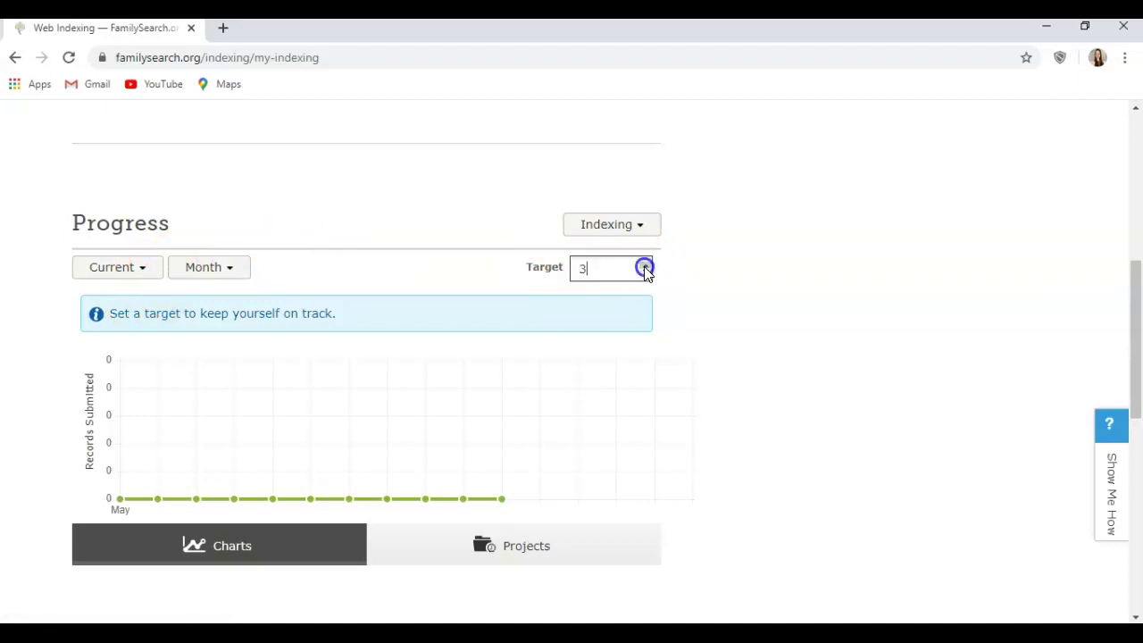
left_click(644, 266)
left_click(645, 266)
left_click(645, 266)
left_click(644, 266)
left_click(644, 266)
left_click(645, 267)
left_click(644, 266)
left_click(645, 266)
left_click(645, 266)
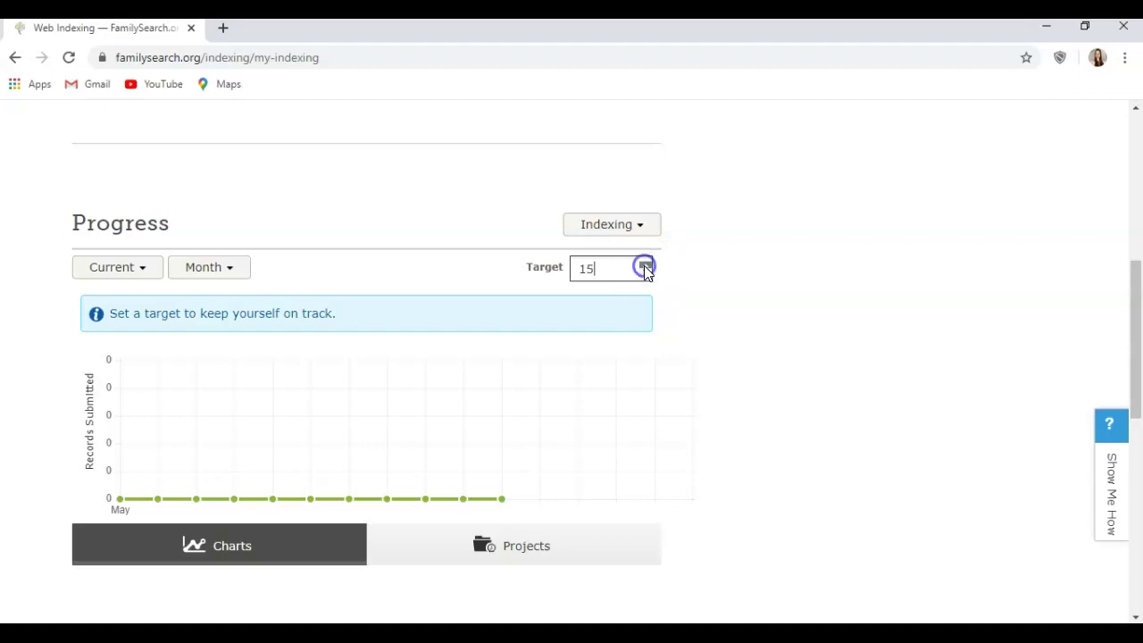
left_click(808, 369)
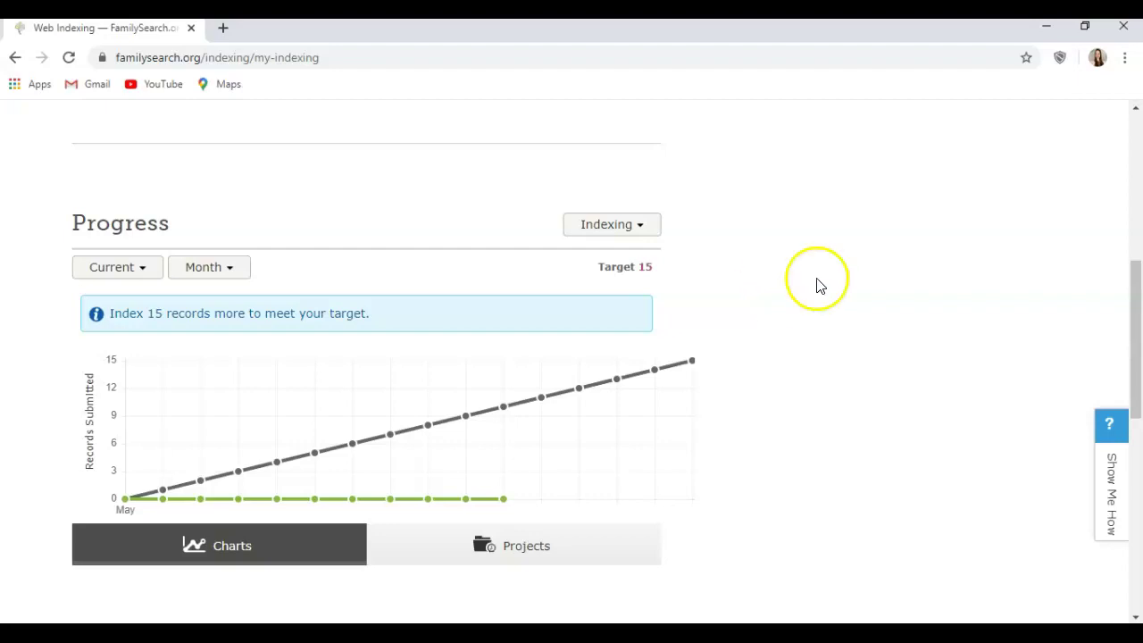
- Look through the Indexing Overview page, including its sections on finding a project, the guided tour and getting help
left_click_drag(1137, 334, 1135, 182)
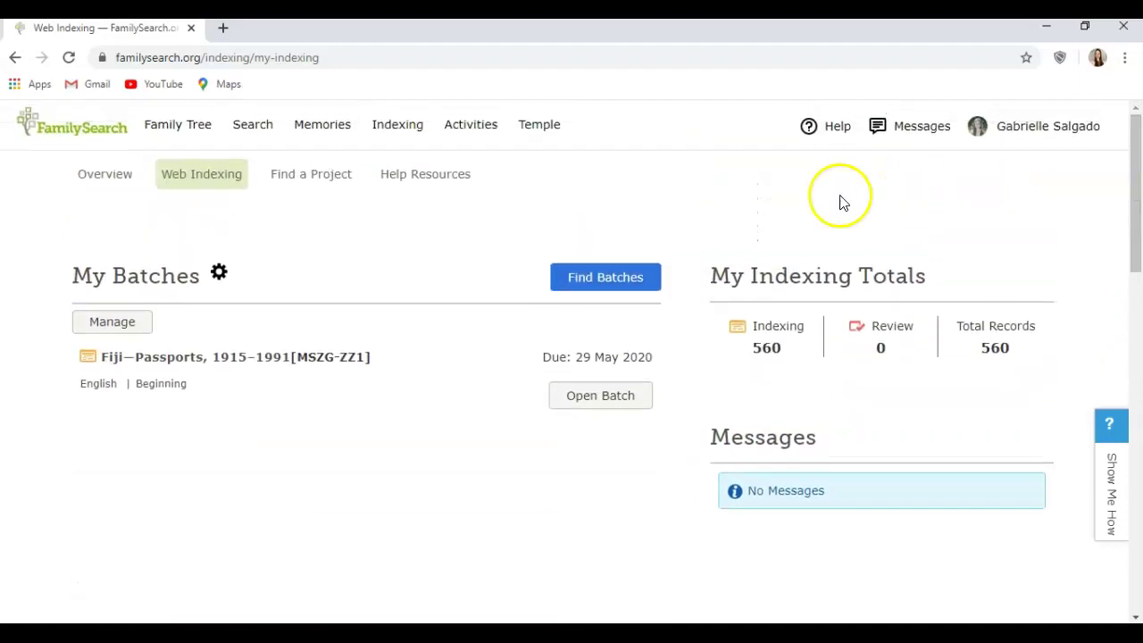
left_click(107, 177)
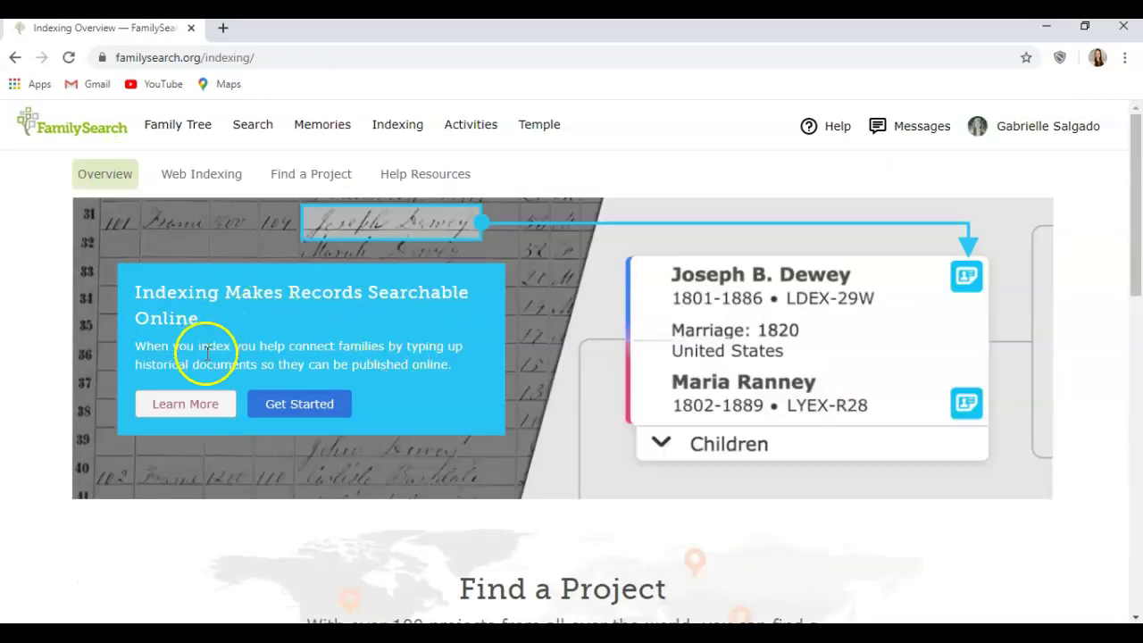
left_click_drag(1136, 237, 1138, 482)
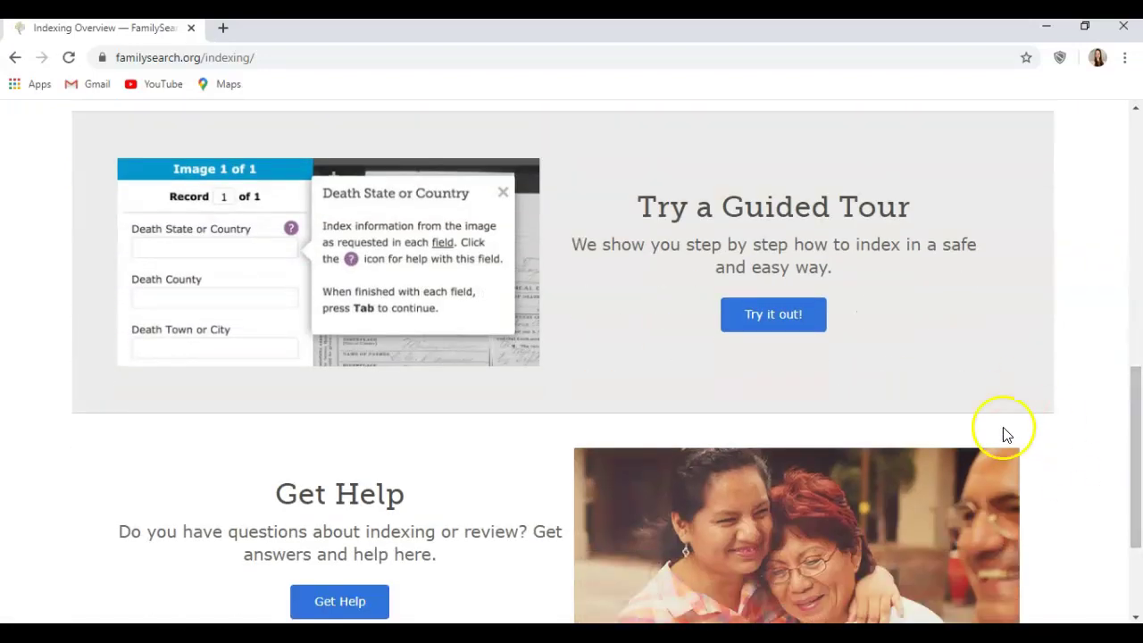
left_click_drag(1138, 392, 1138, 473)
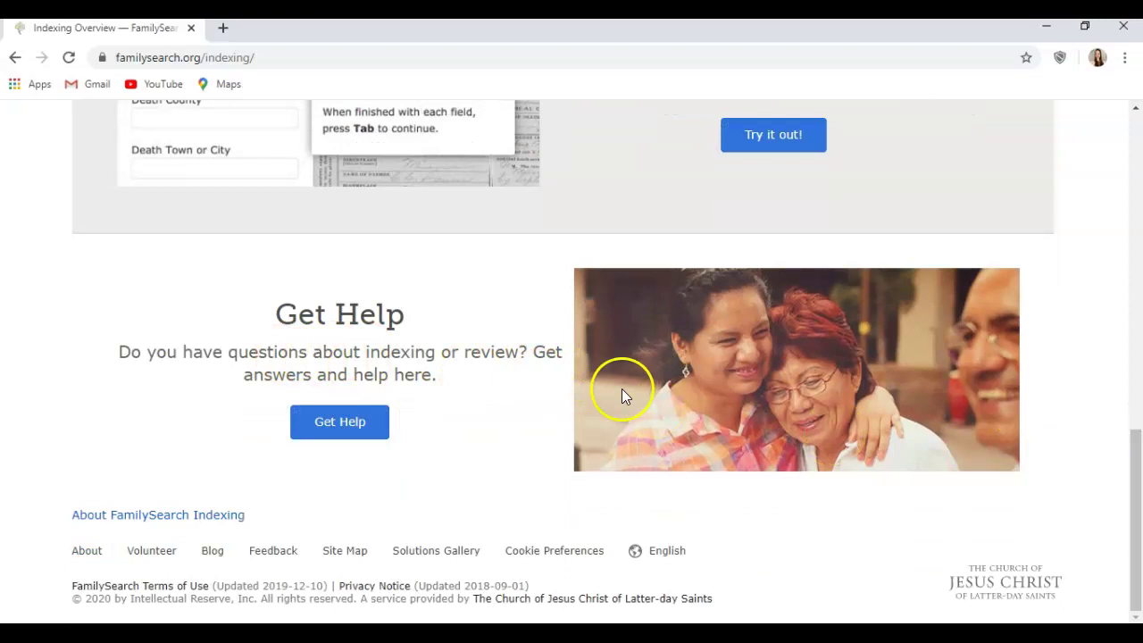
left_click(1138, 136)
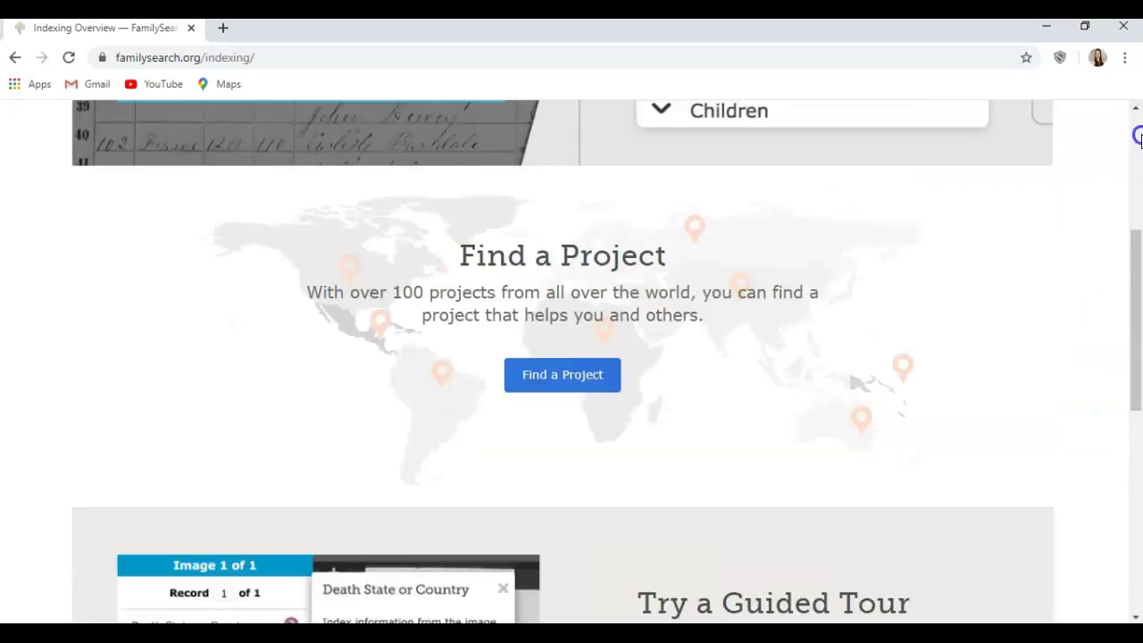
left_click(1138, 135)
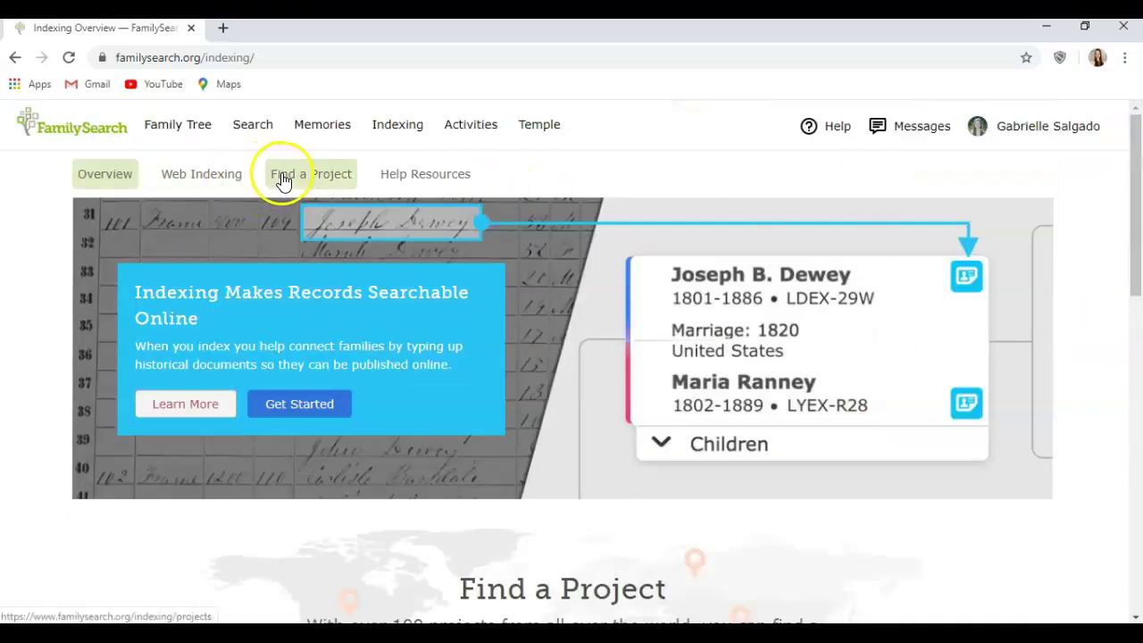
- Return to the Web Indexing page and open the batch finder
left_click(215, 176)
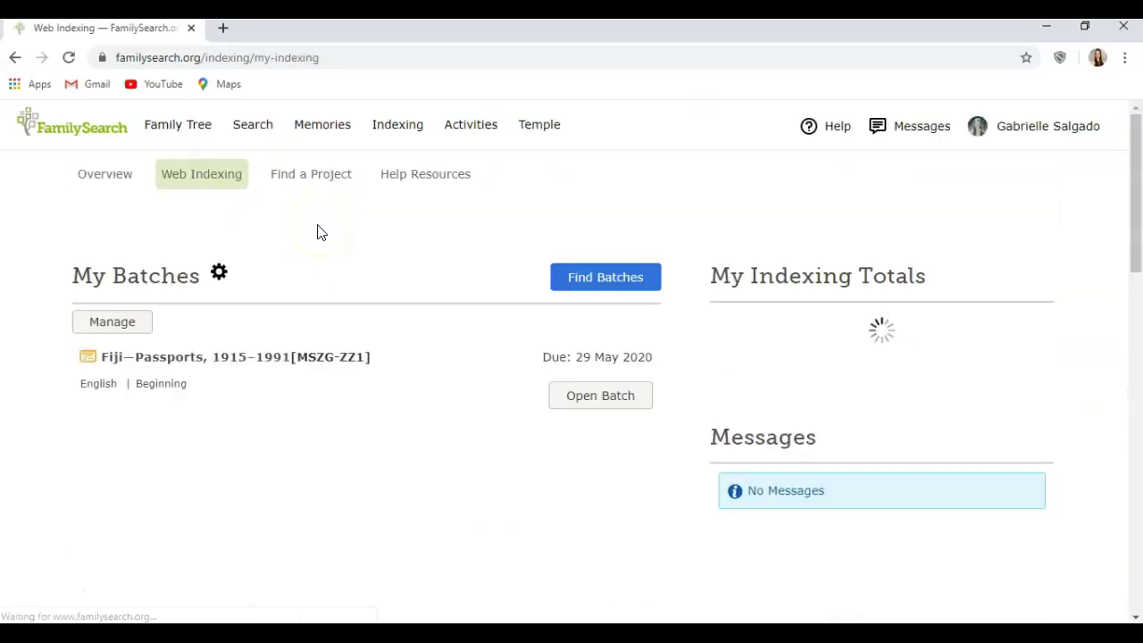
left_click(589, 284)
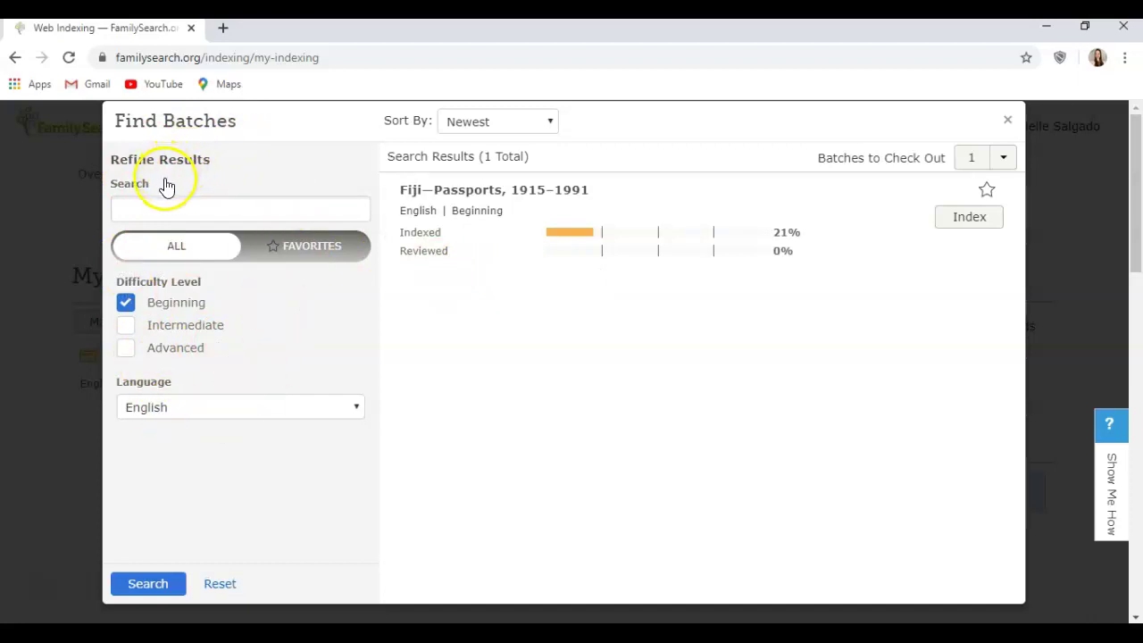
- Try adding Intermediate and Advanced difficulty to the batch results, and restore the Beginning-only filter
double_click(126, 304)
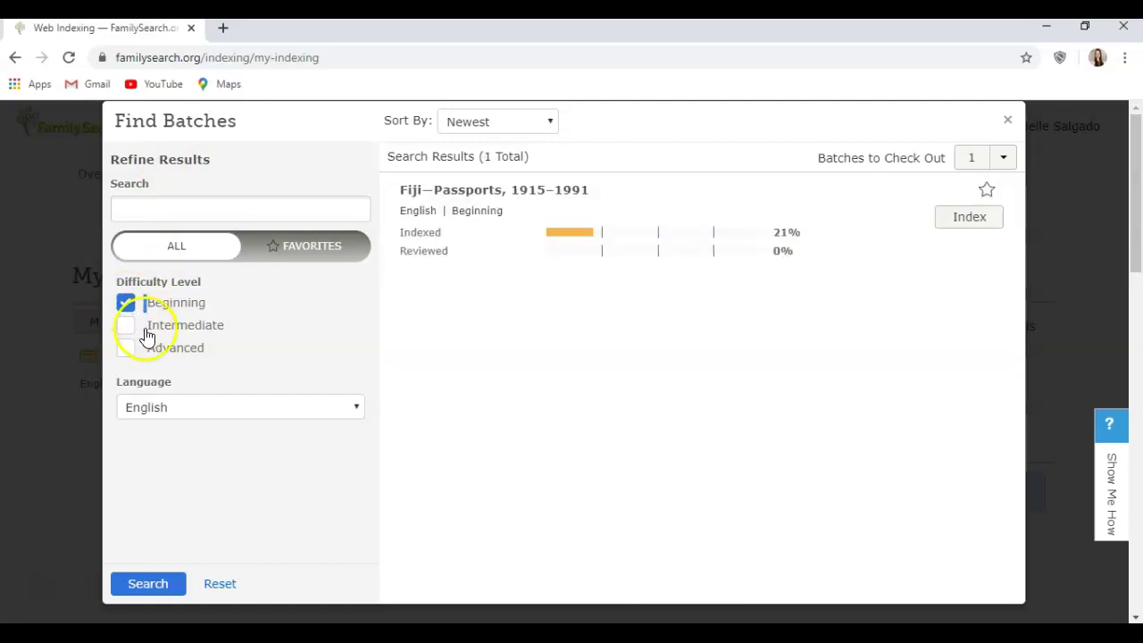
left_click(126, 330)
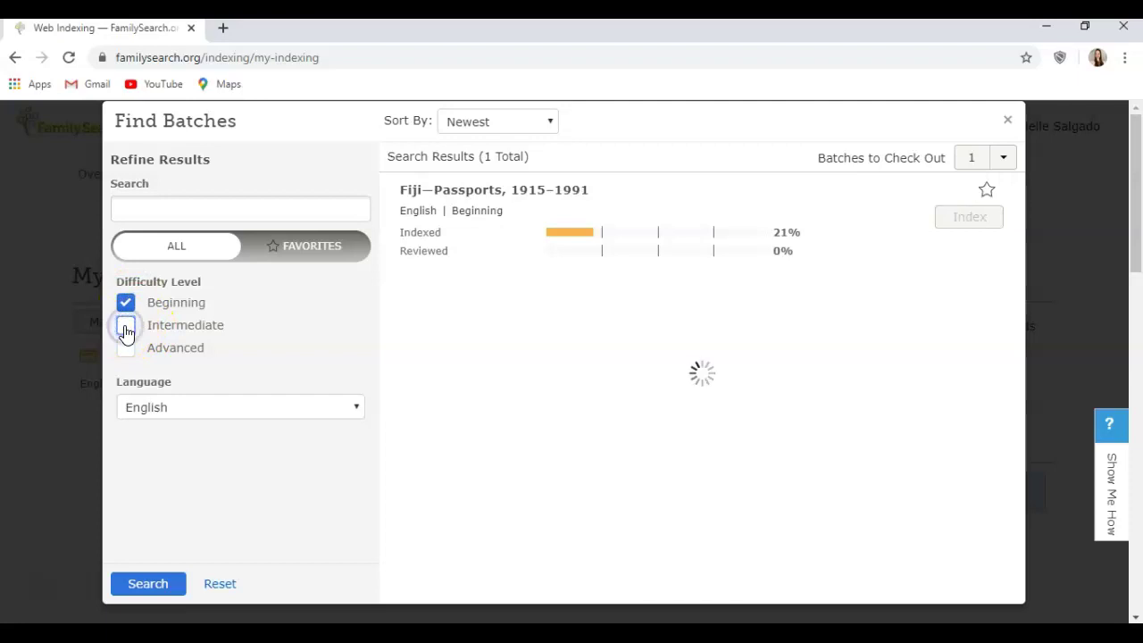
left_click(126, 350)
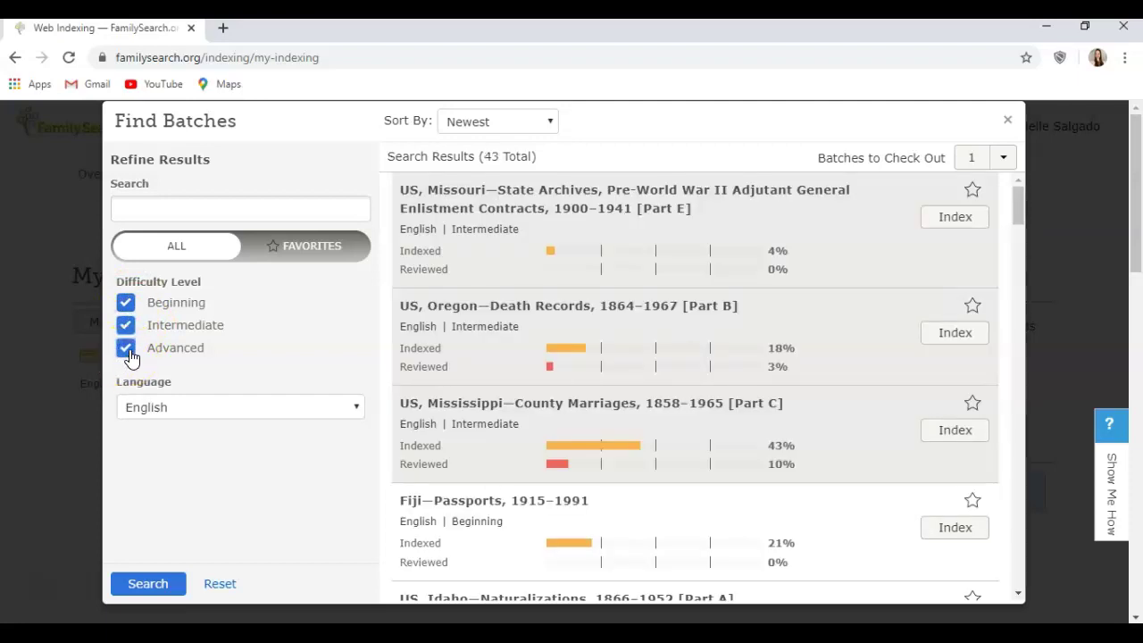
left_click(126, 350)
left_click(127, 329)
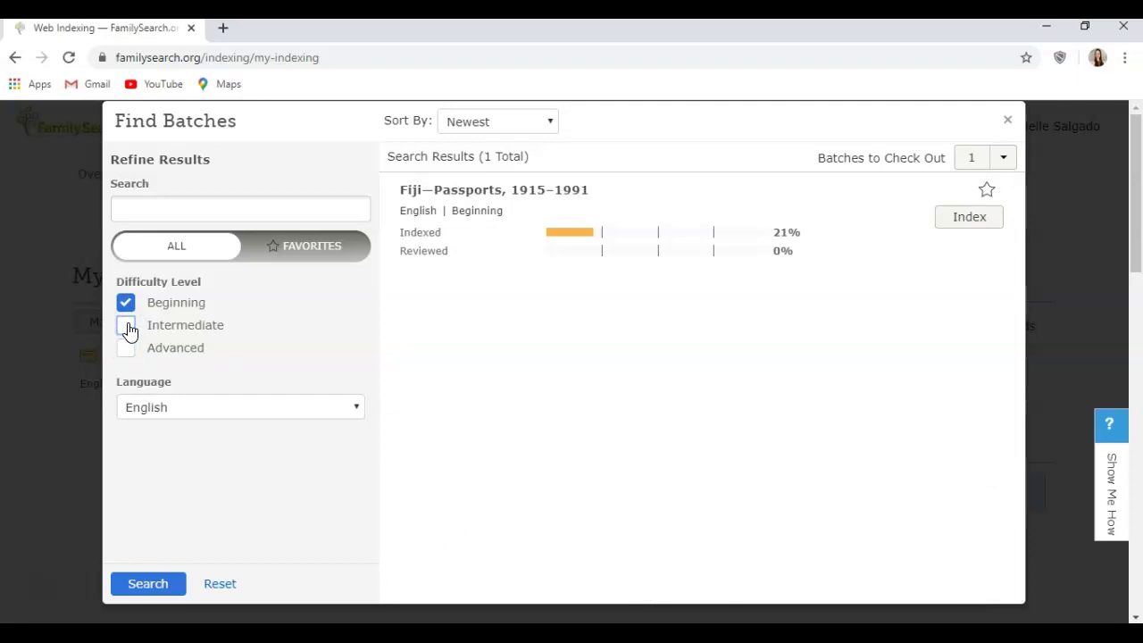
- Search for English batches at Beginning difficulty and start indexing a Fiji—Passports, 1915–1991 batch, accepting the instructions notice
left_click(302, 408)
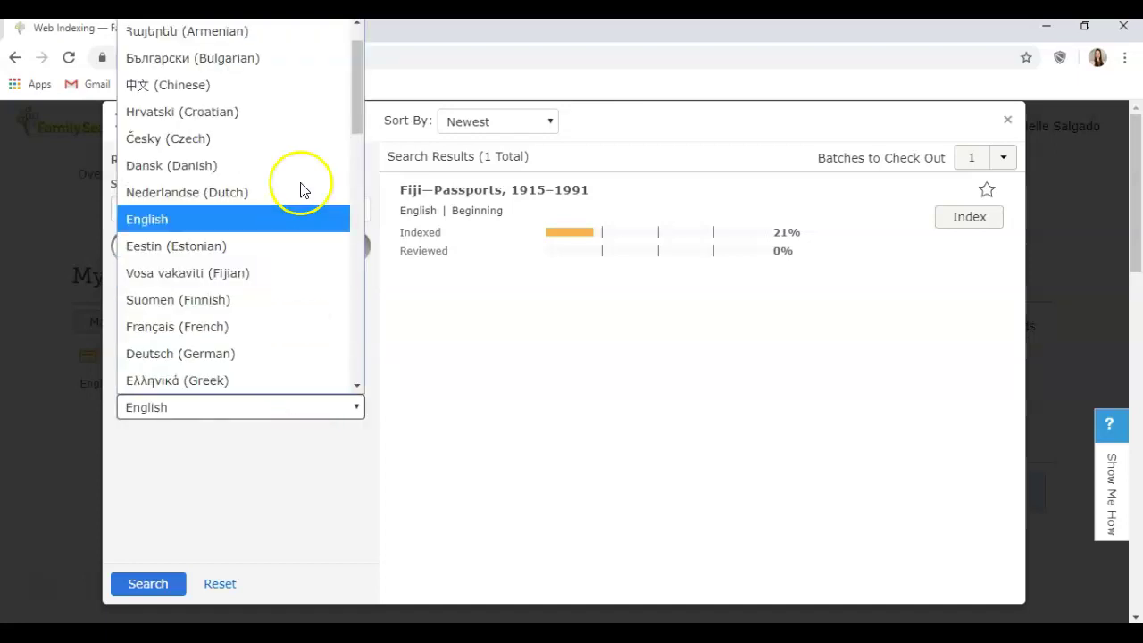
left_click(248, 410)
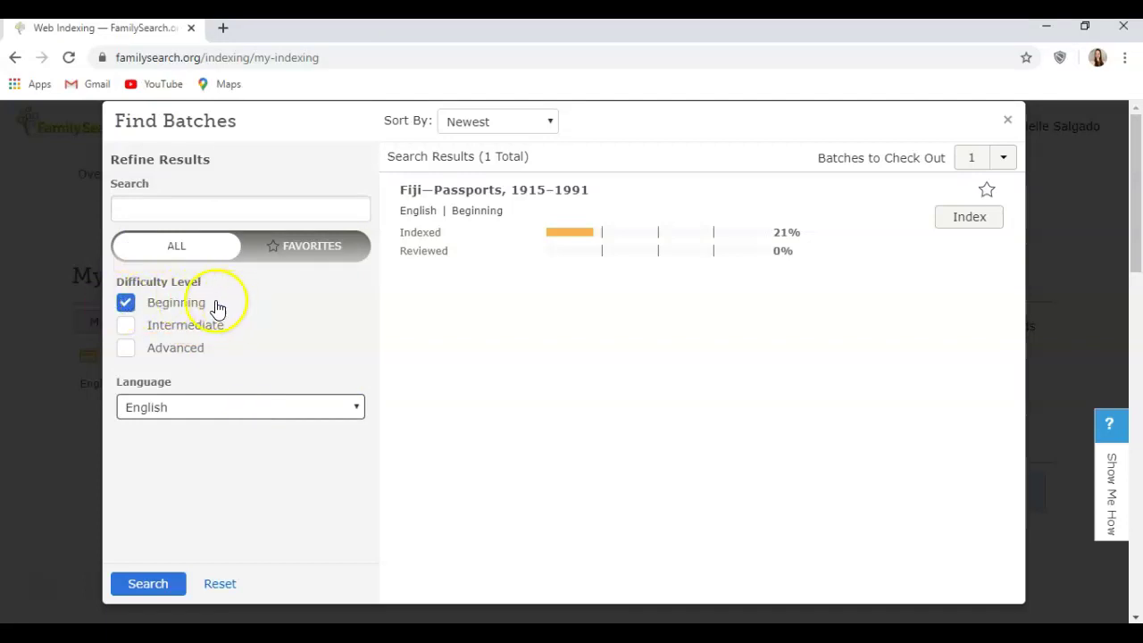
left_click(169, 587)
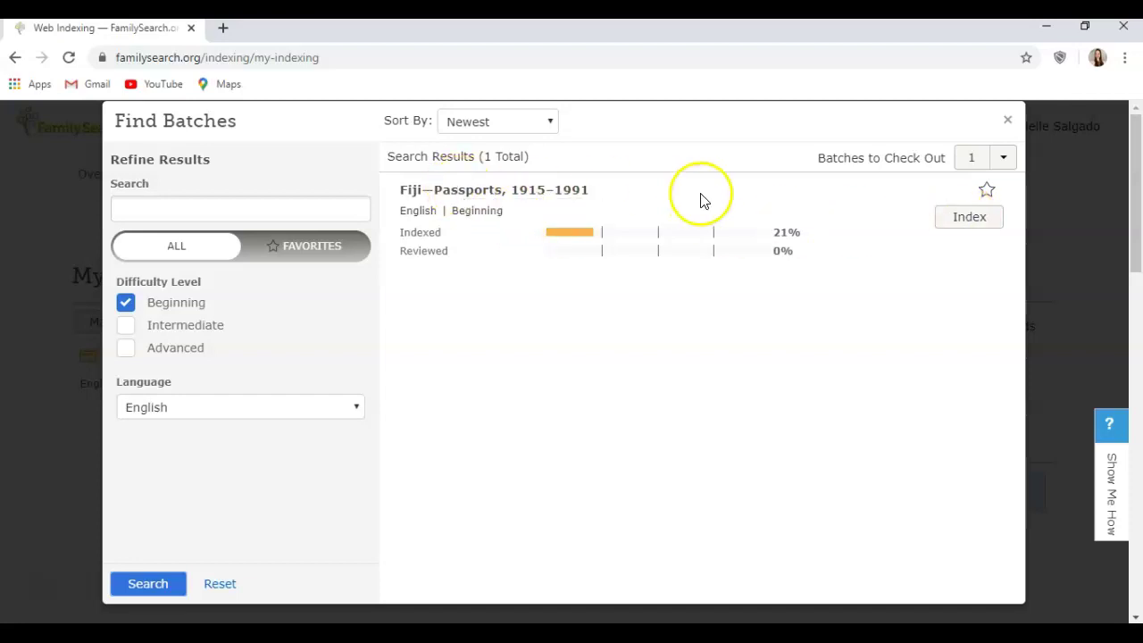
left_click(967, 223)
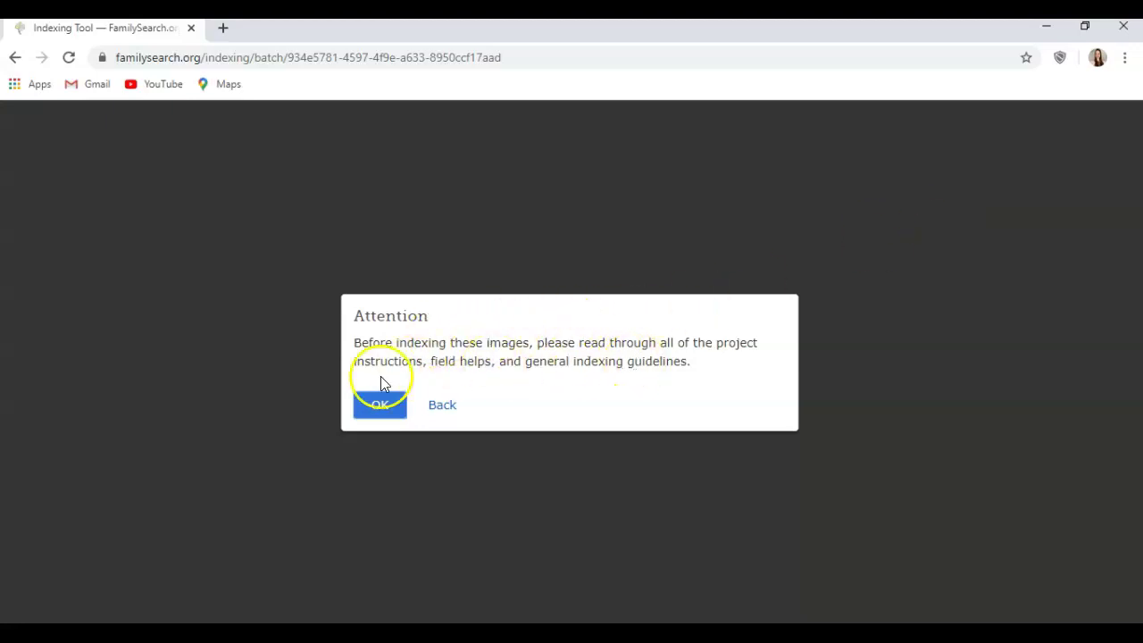
left_click(381, 406)
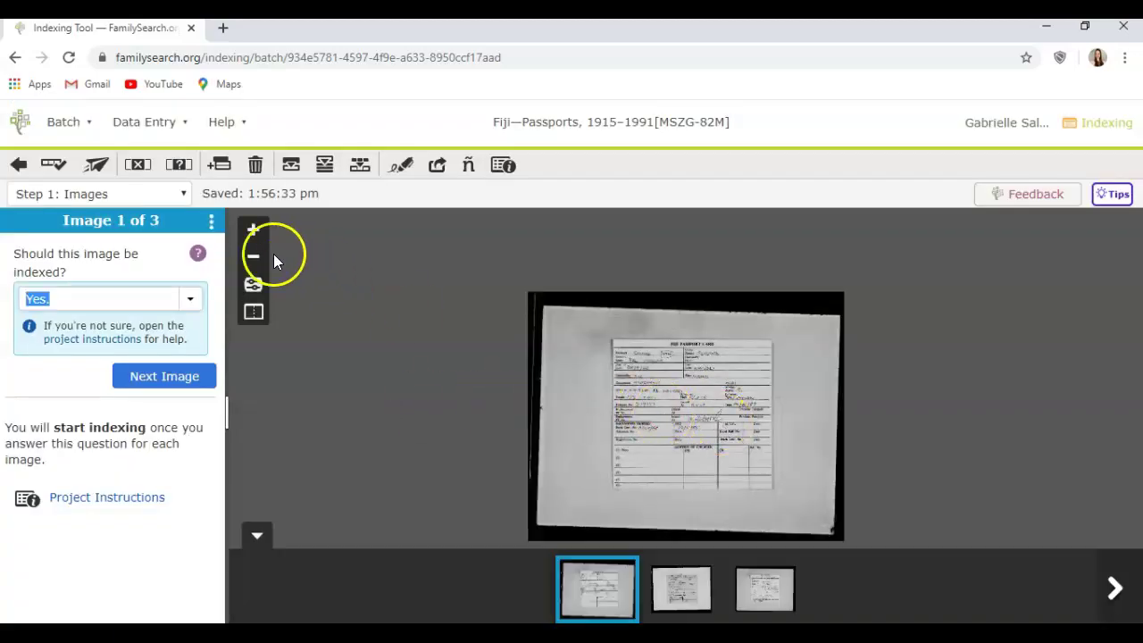
- Answer Yes to indexing each of the three batch images and proceed to the entries stage
left_click(253, 231)
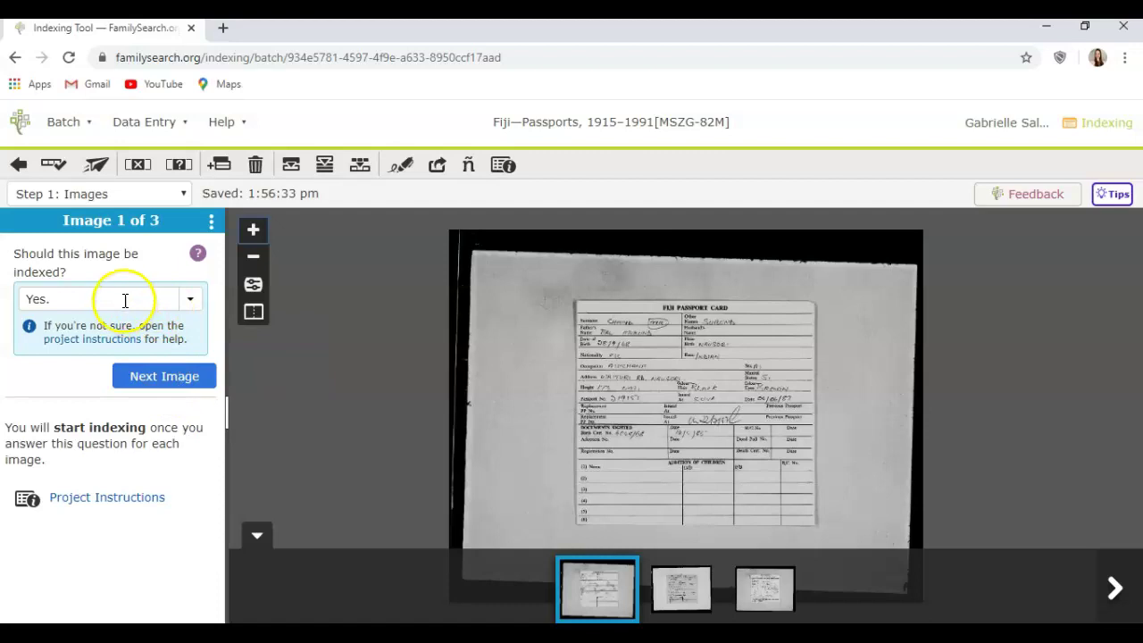
left_click(191, 300)
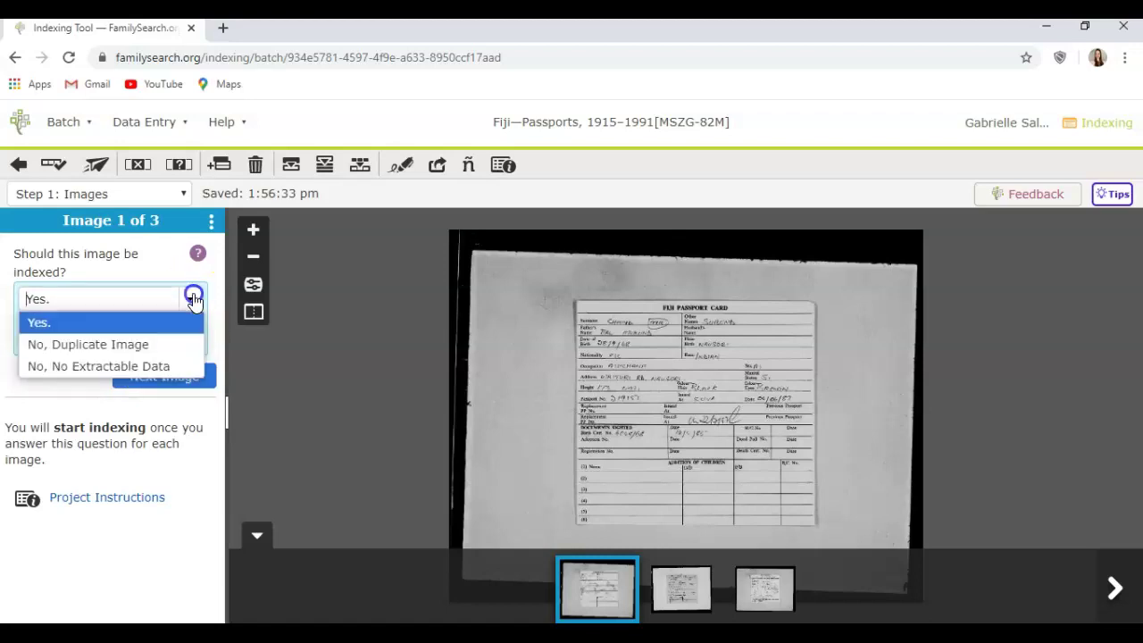
left_click(177, 320)
left_click(184, 376)
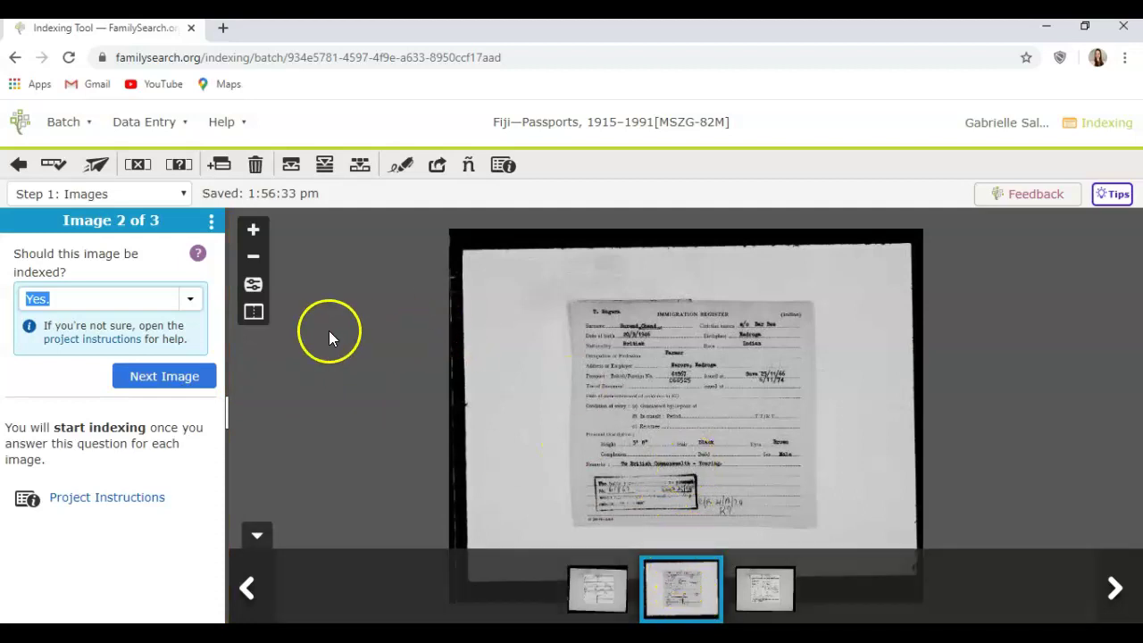
left_click(184, 377)
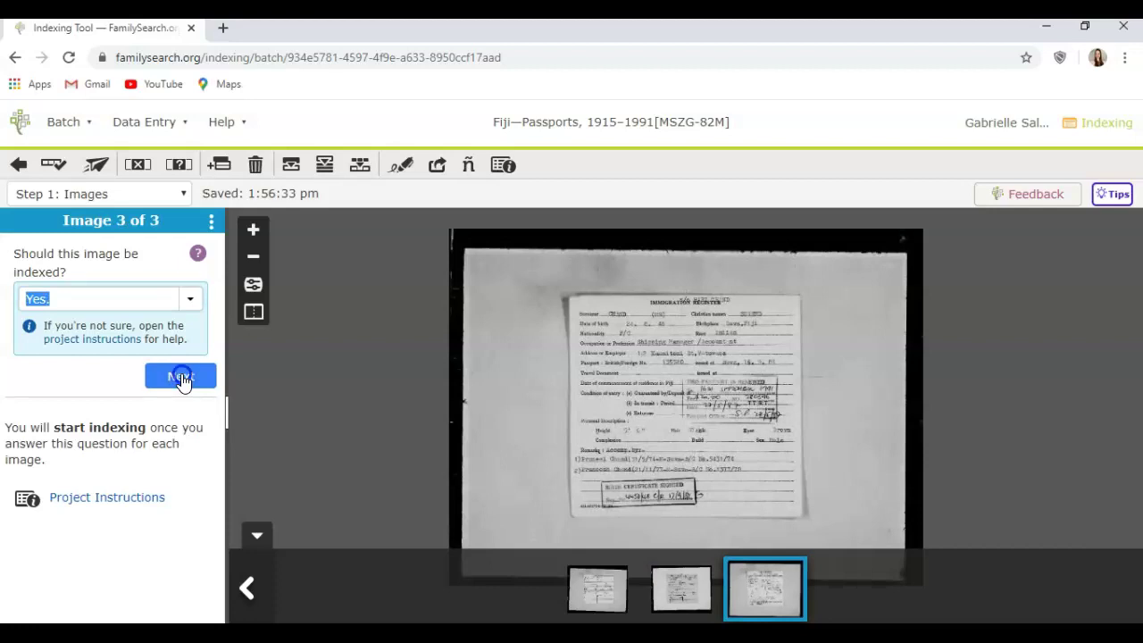
- Enter the cardholder's surname from the Fiji passport card in entry 1 of the first image
left_click(253, 229)
left_click(253, 229)
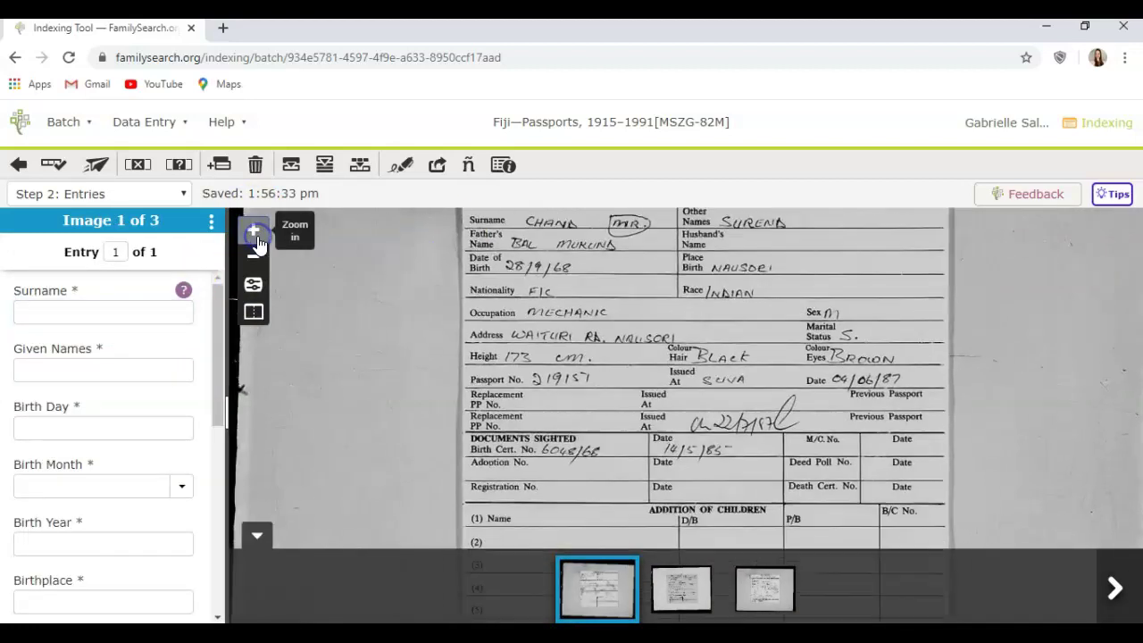
left_click_drag(723, 283, 718, 380)
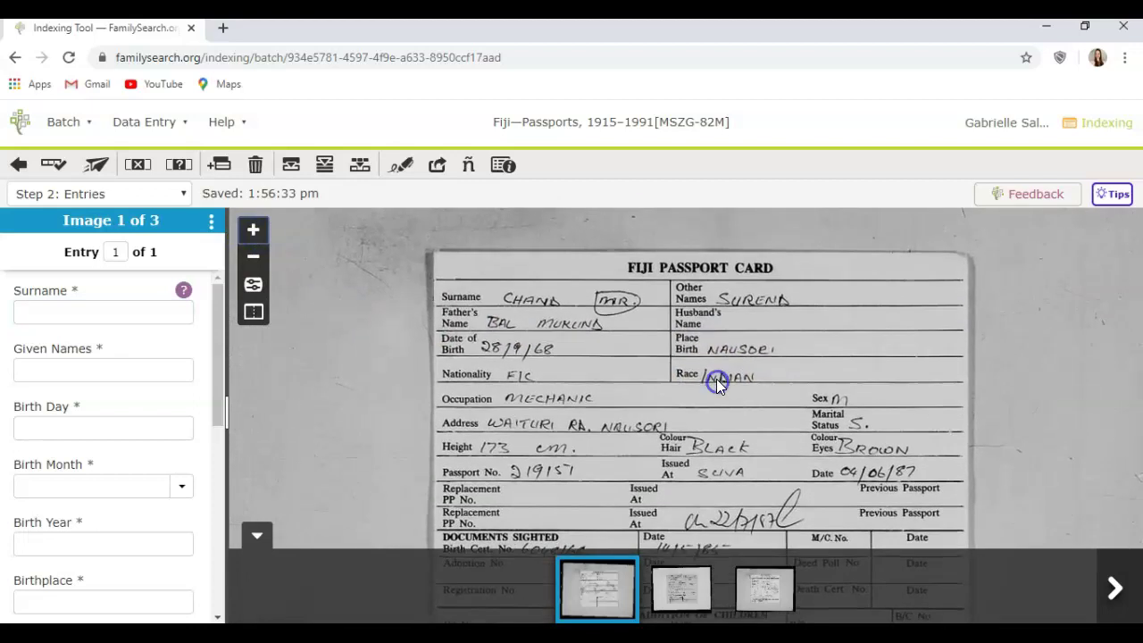
left_click(253, 229)
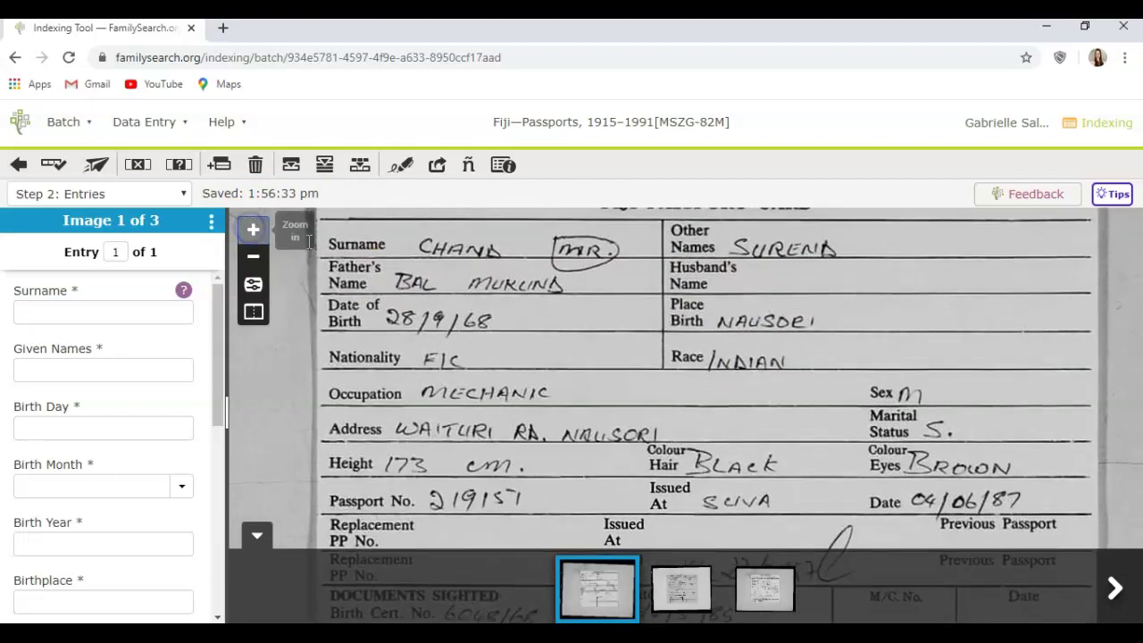
left_click_drag(634, 361, 634, 443)
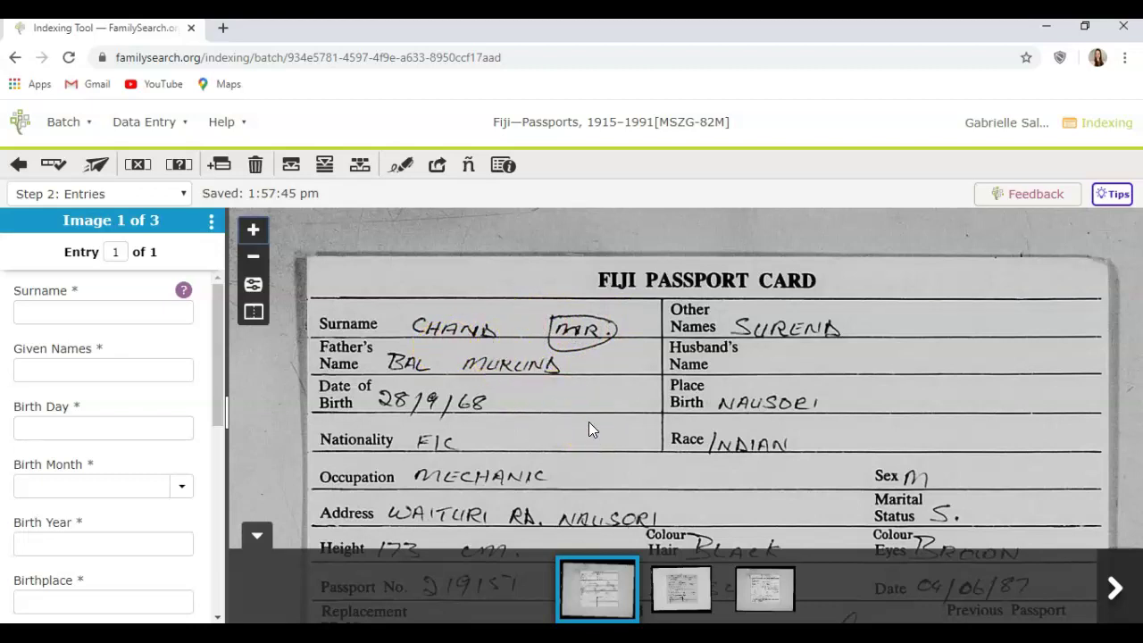
left_click(154, 310)
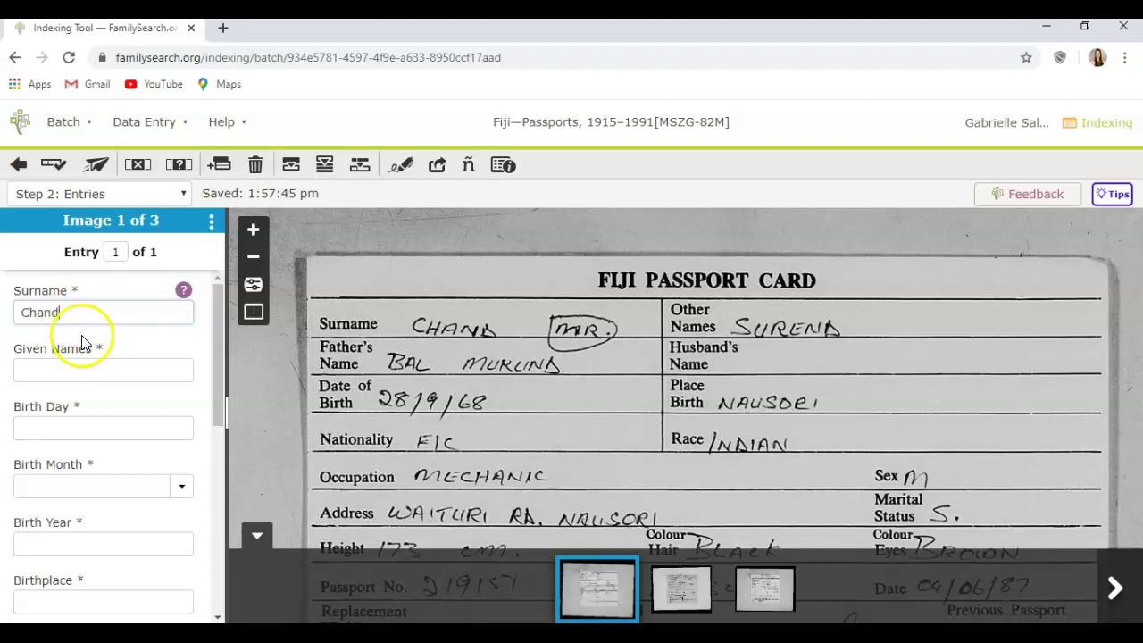
- Look over the remaining entry fields and the matching details on the rest of the passport card
left_click_drag(219, 360, 225, 429)
left_click_drag(668, 388, 649, 246)
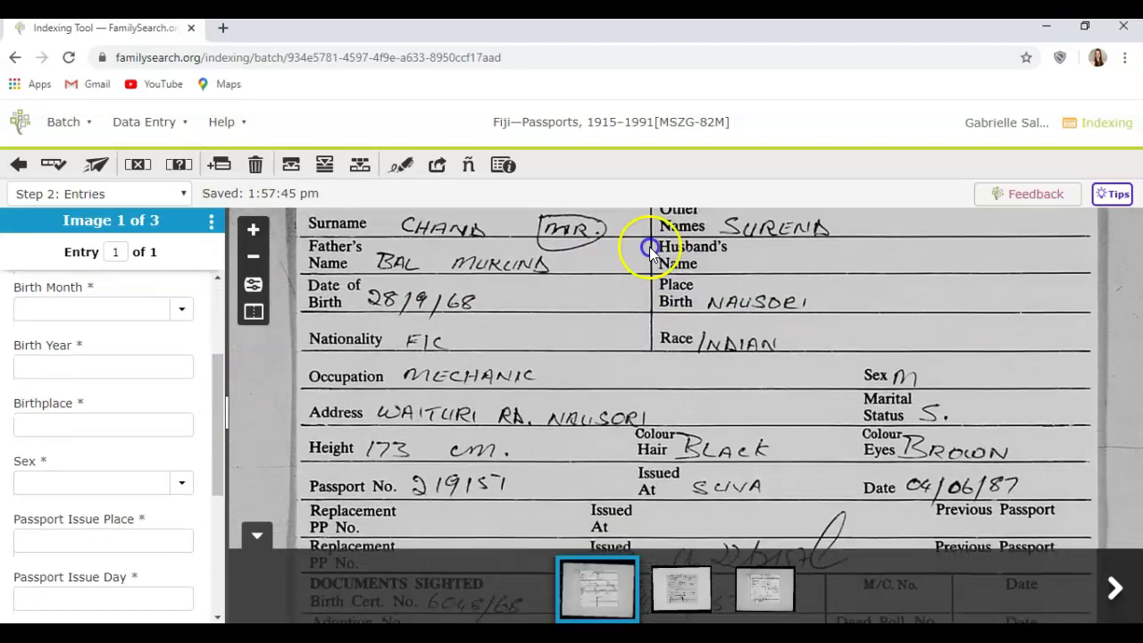
left_click_drag(689, 456, 689, 303)
left_click_drag(713, 429, 695, 292)
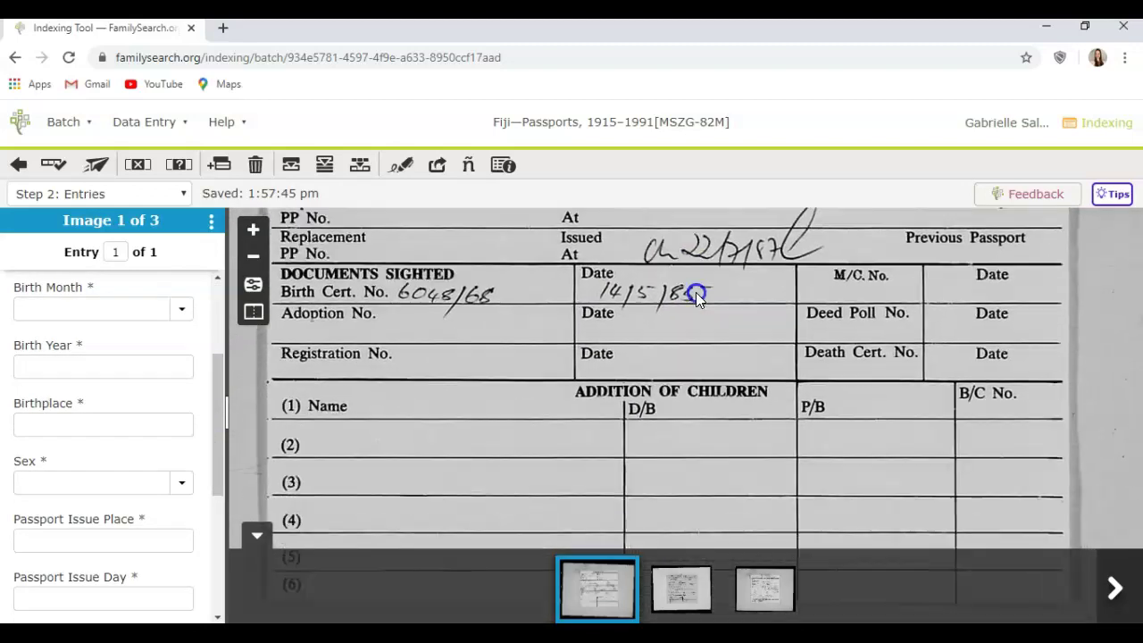
left_click_drag(614, 485, 605, 517)
left_click_drag(602, 298, 589, 509)
left_click_drag(602, 398, 602, 409)
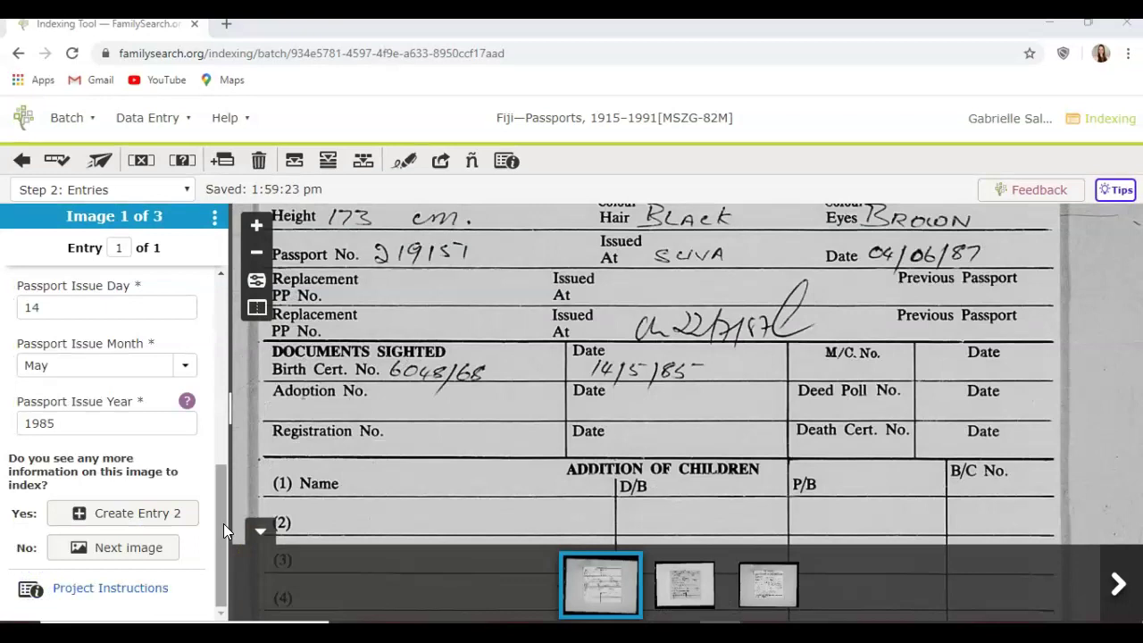
- Check the first image's entry against the passport card and proceed to the second image without adding another entry
mouse_move(223, 524)
left_mouse_down()
mouse_move(227, 321)
mouse_move(231, 524)
left_mouse_up()
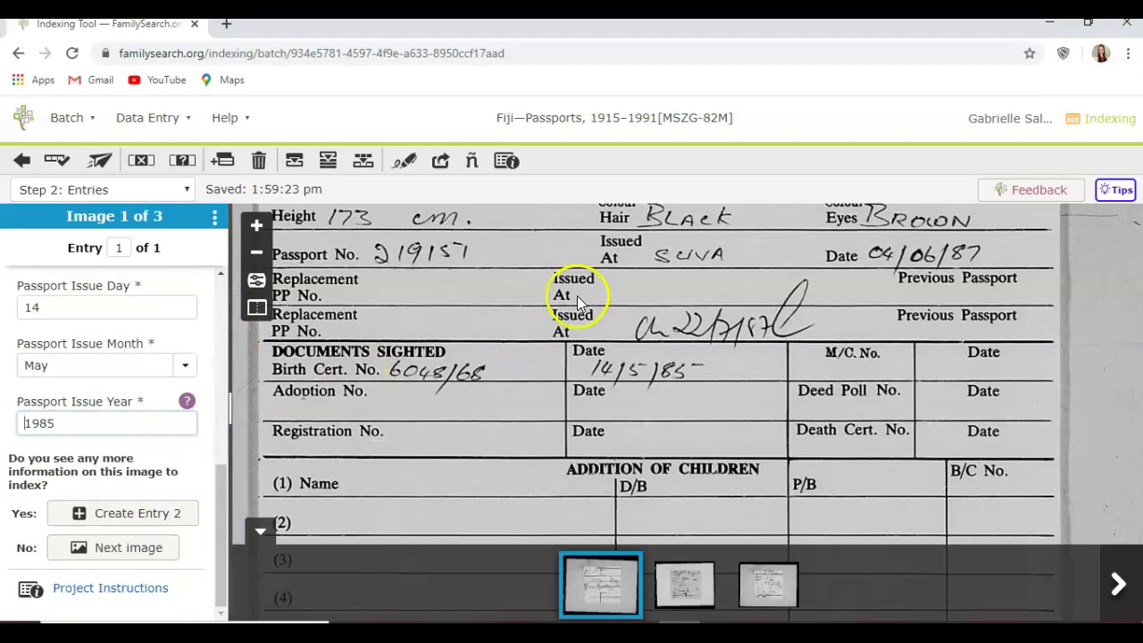
left_click_drag(559, 296, 562, 422)
left_click_drag(556, 270, 562, 393)
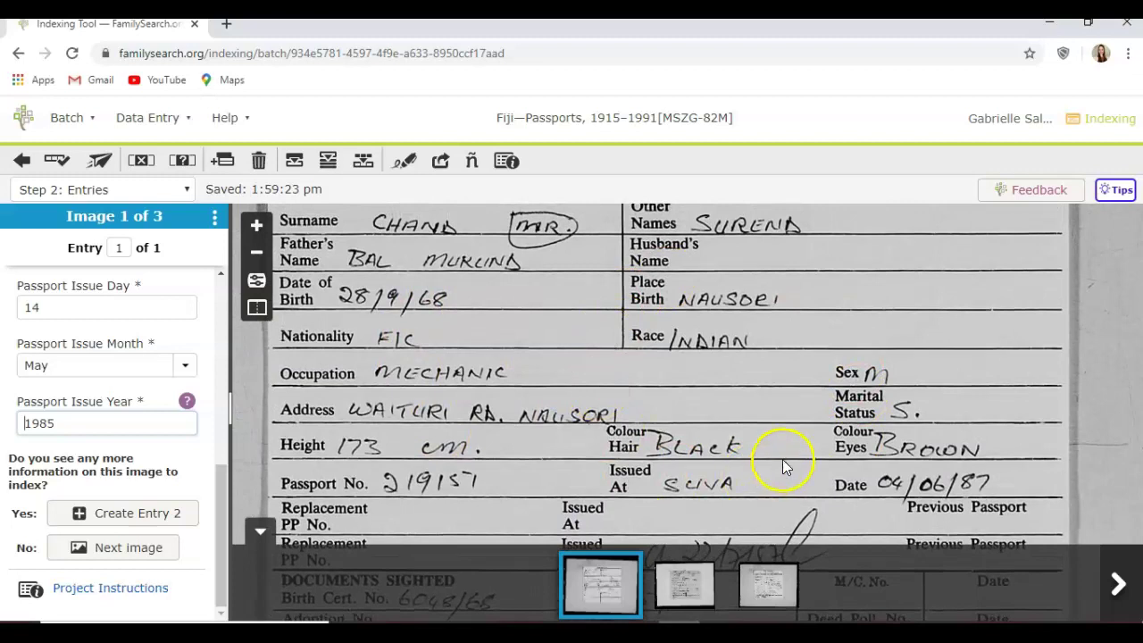
left_click(156, 553)
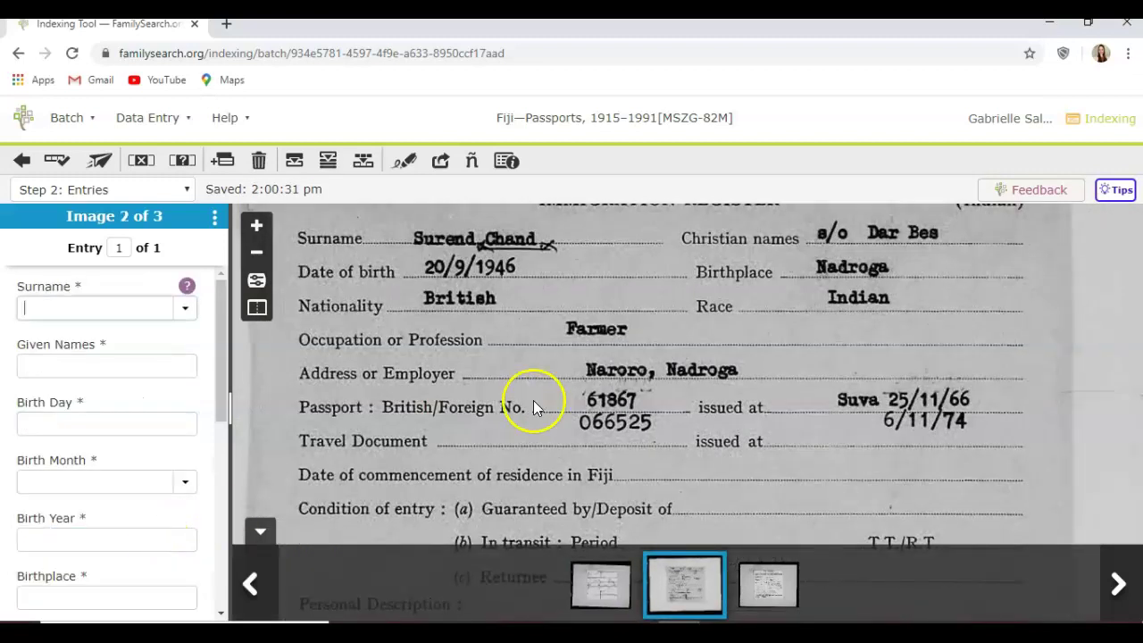
- Review the second image's entry against the immigration register form and proceed to the third image without adding another entry
left_click_drag(693, 290, 702, 397)
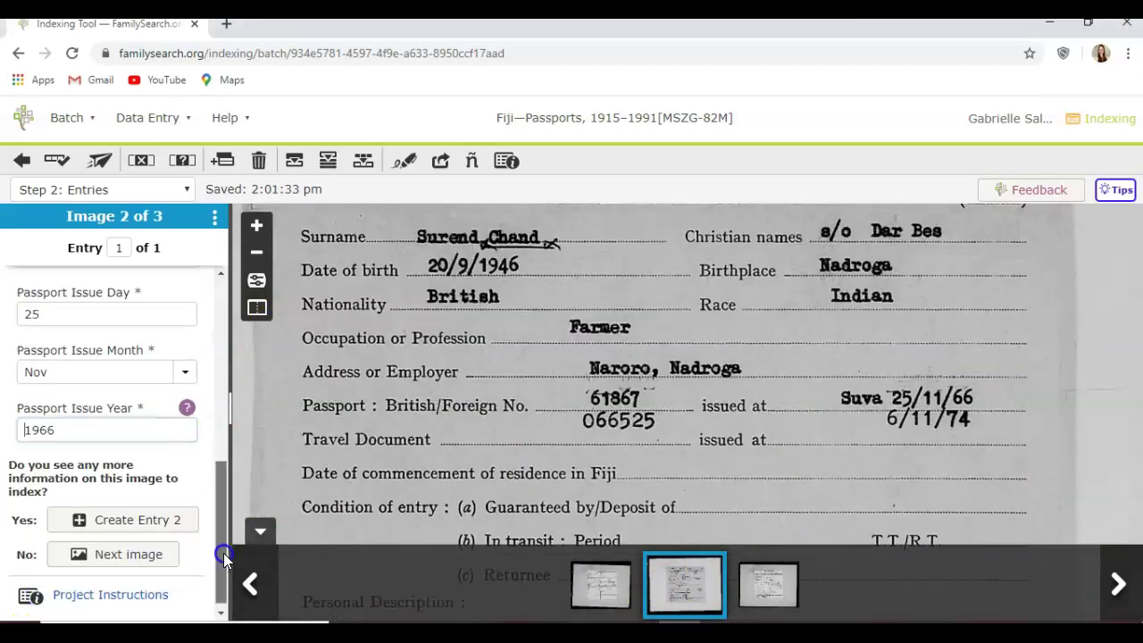
left_click_drag(223, 553, 227, 373)
mouse_move(632, 343)
left_mouse_down()
mouse_move(631, 390)
mouse_move(617, 347)
left_mouse_up()
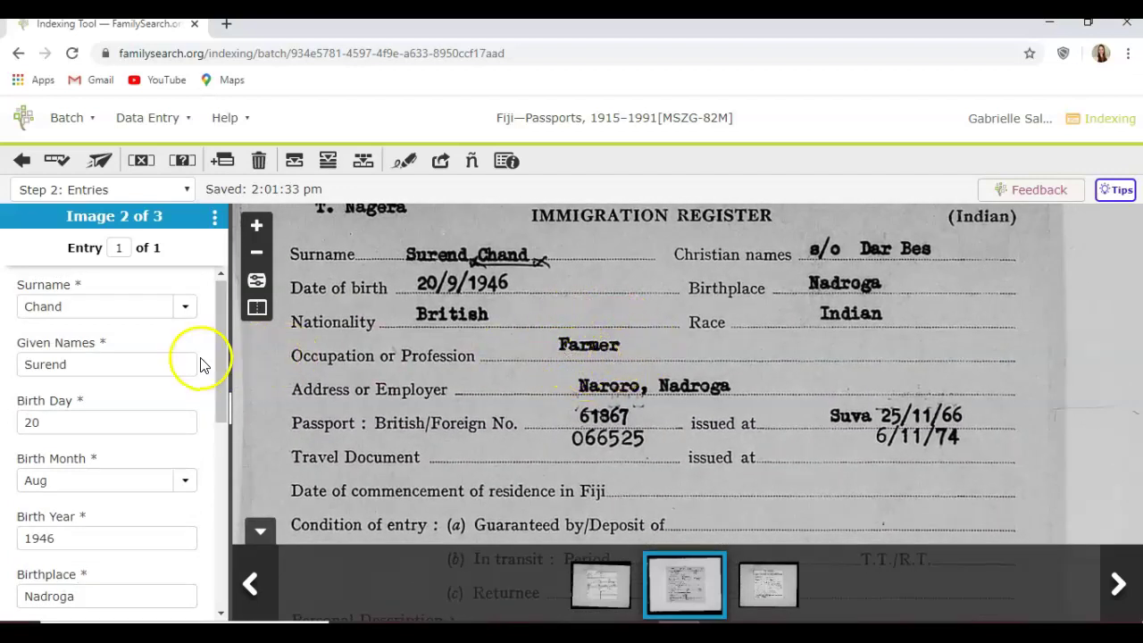
left_click_drag(219, 368, 220, 574)
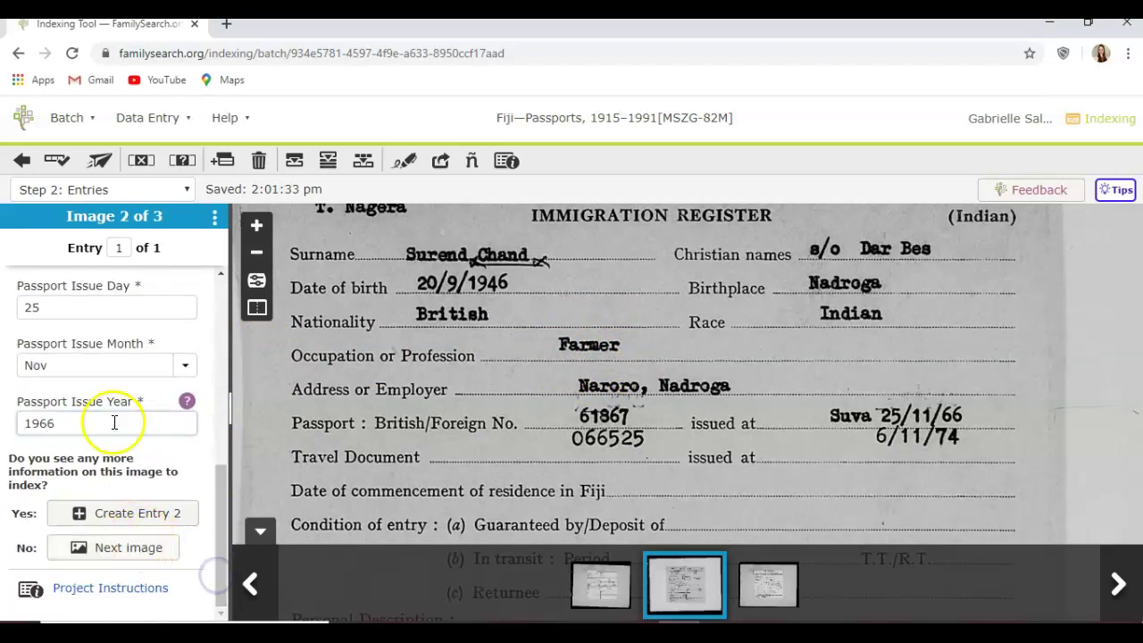
left_click(150, 548)
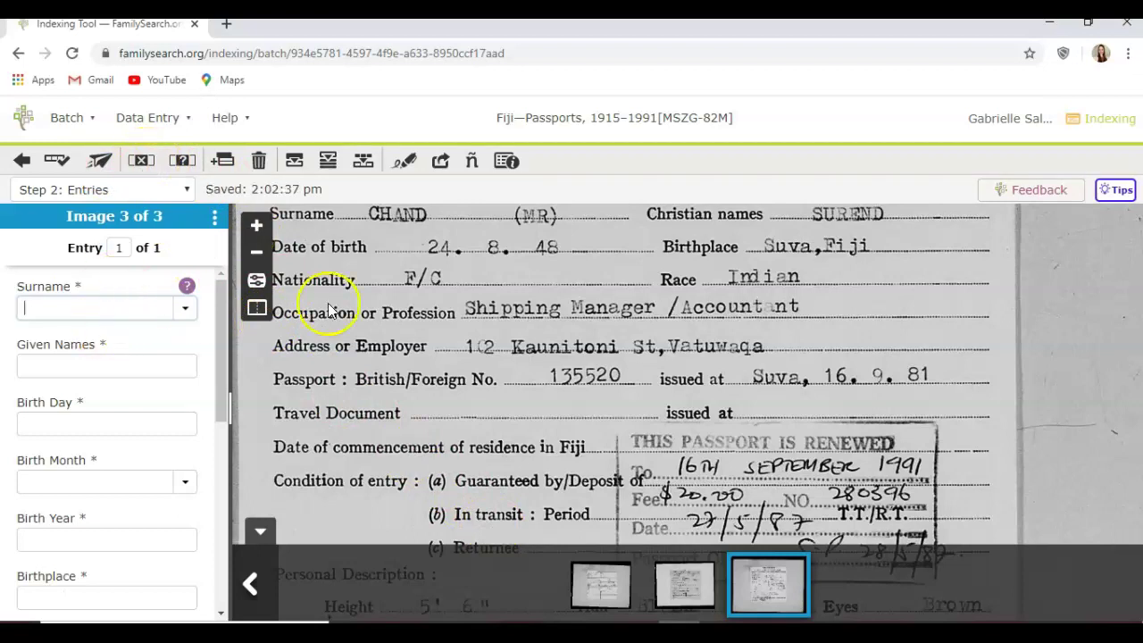
- Mark the Surname field of the third image's entry as blank and inspect the option for marking it unreadable
left_click_drag(547, 299, 558, 346)
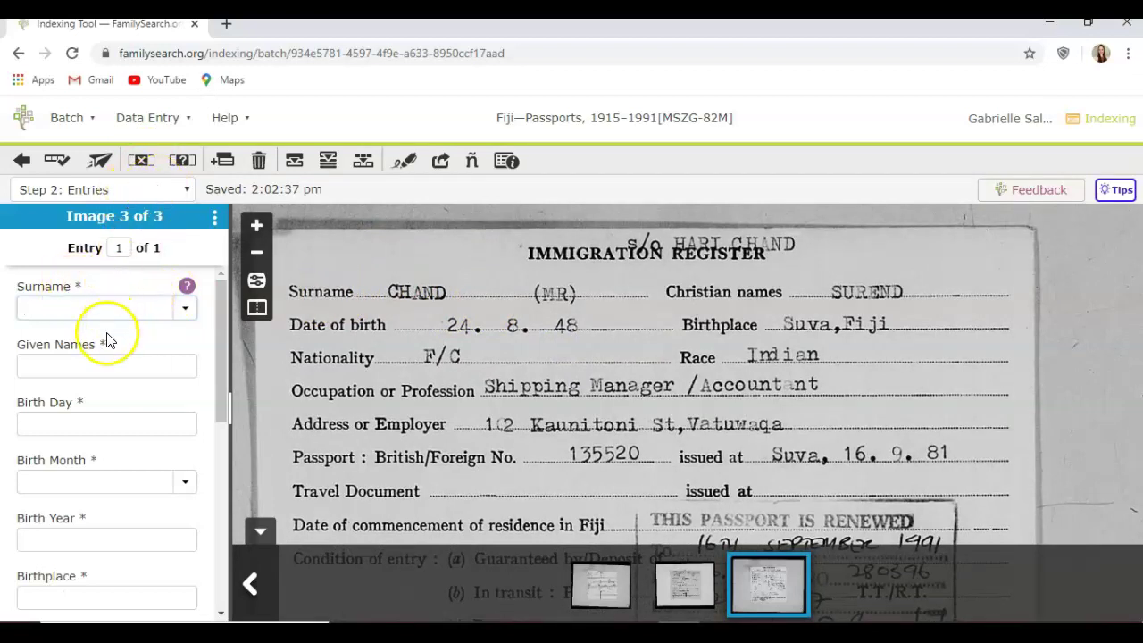
left_click(143, 160)
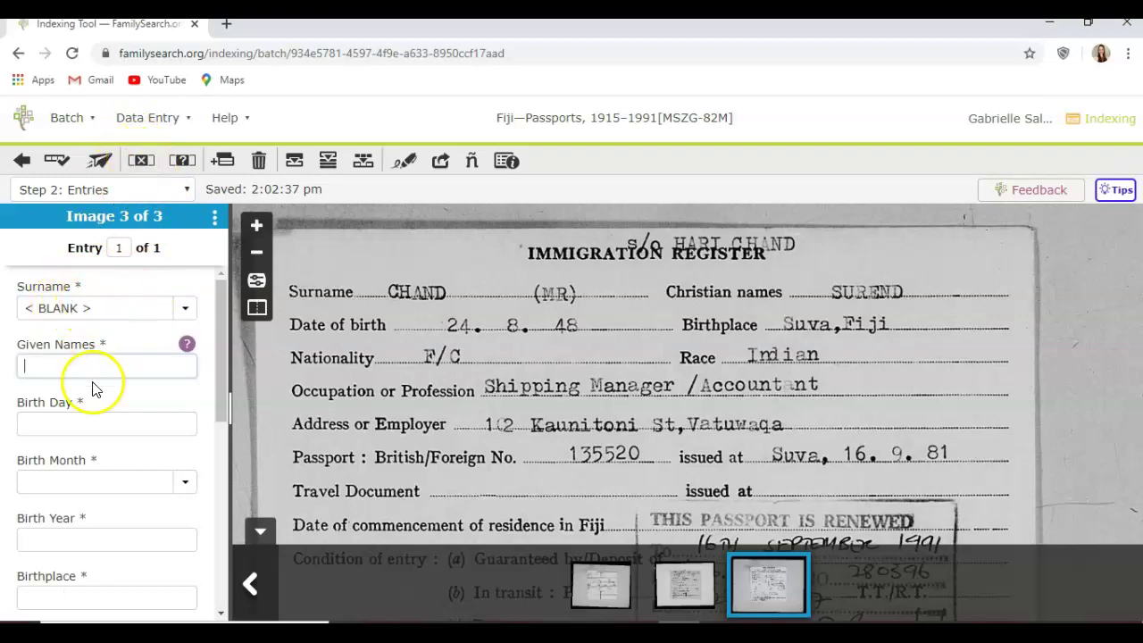
left_click(101, 306)
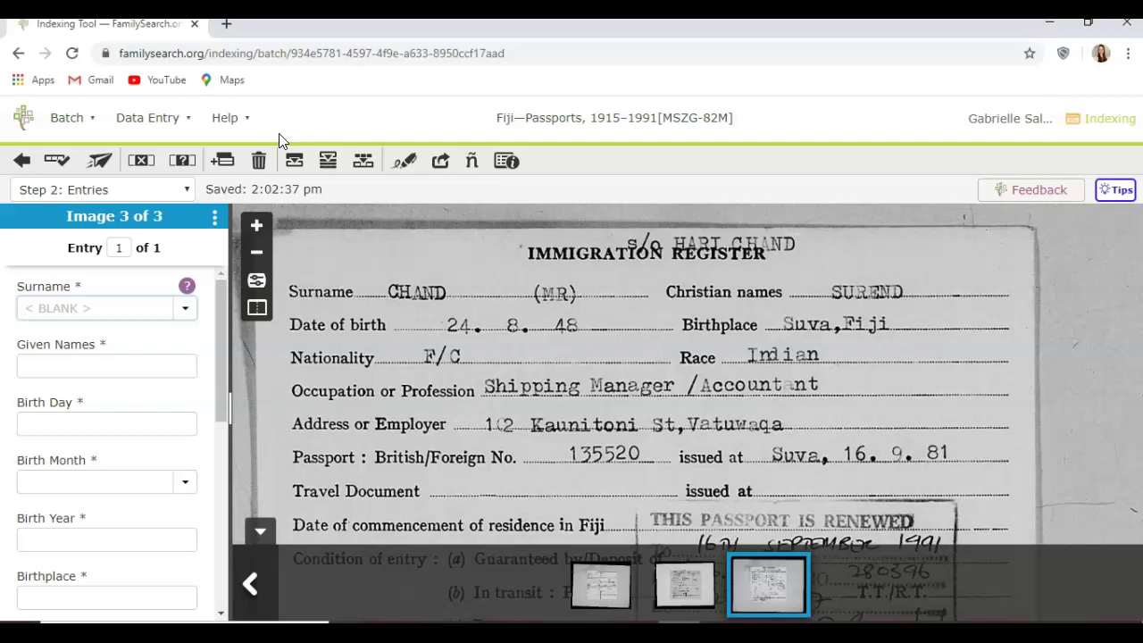
left_click(184, 162)
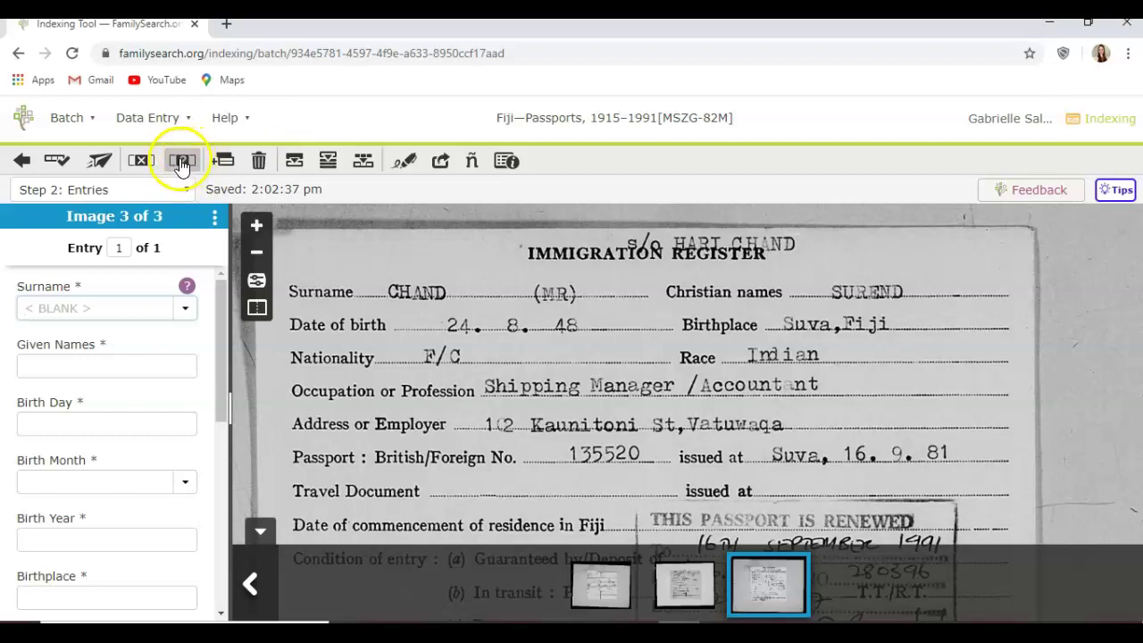
left_click(184, 163)
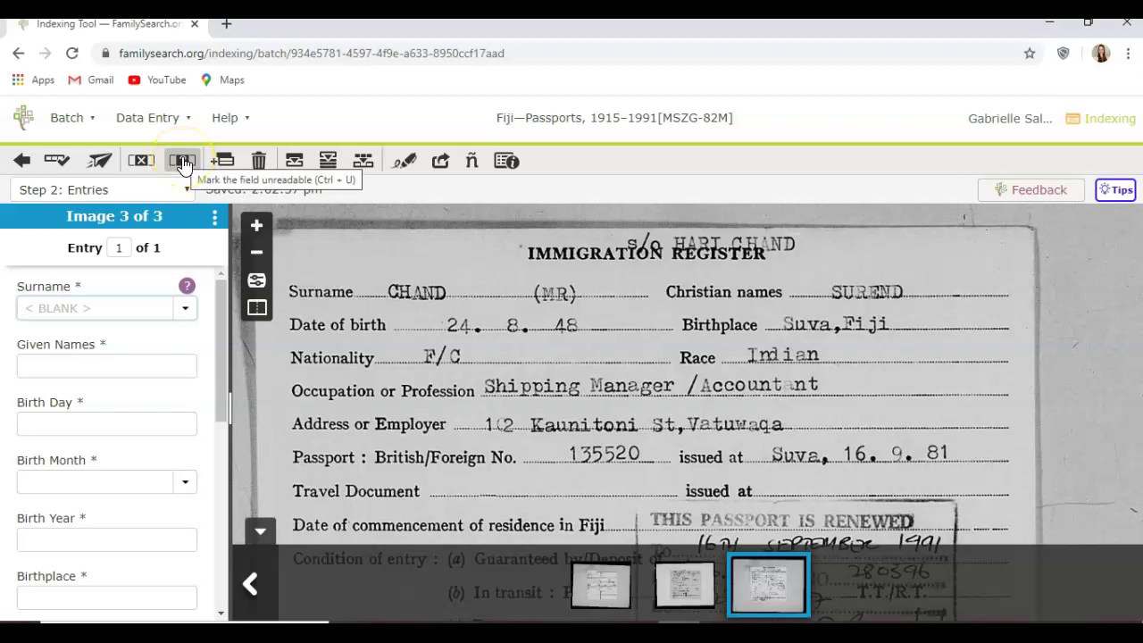
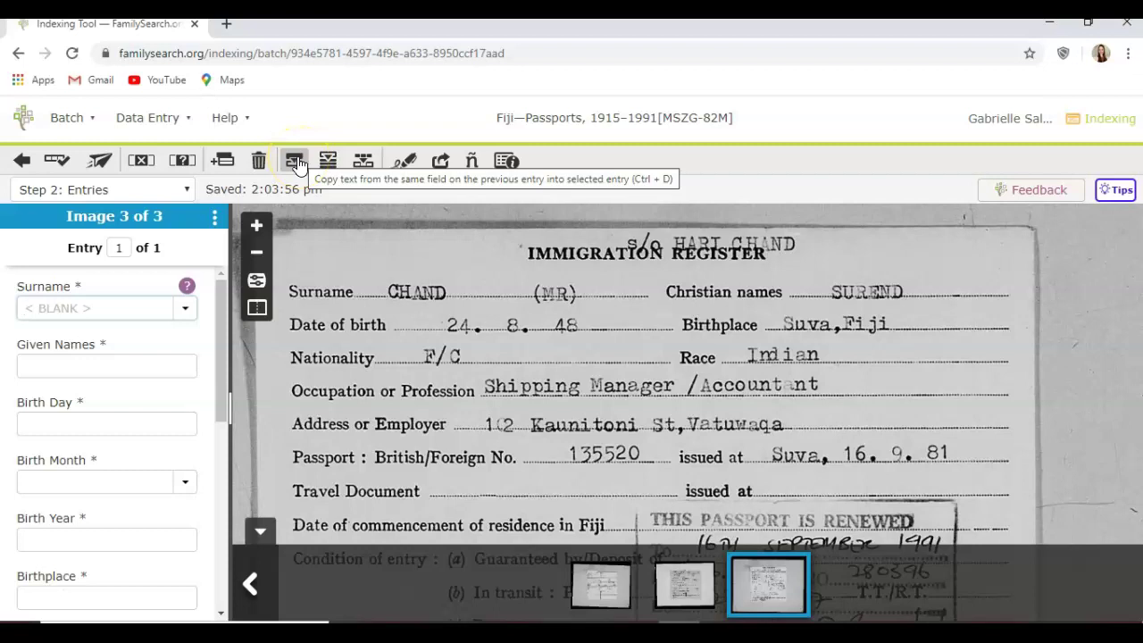
- Look over the tools for copying entry text and examine the Handwriting Examples chart beside the record image
left_click(326, 165)
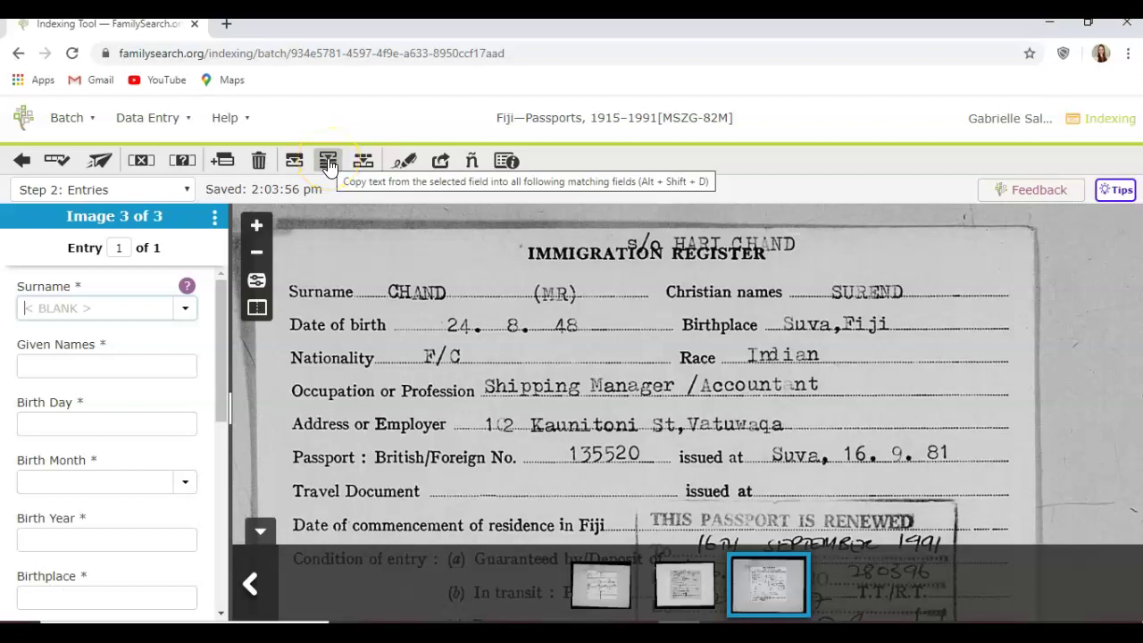
left_click(364, 162)
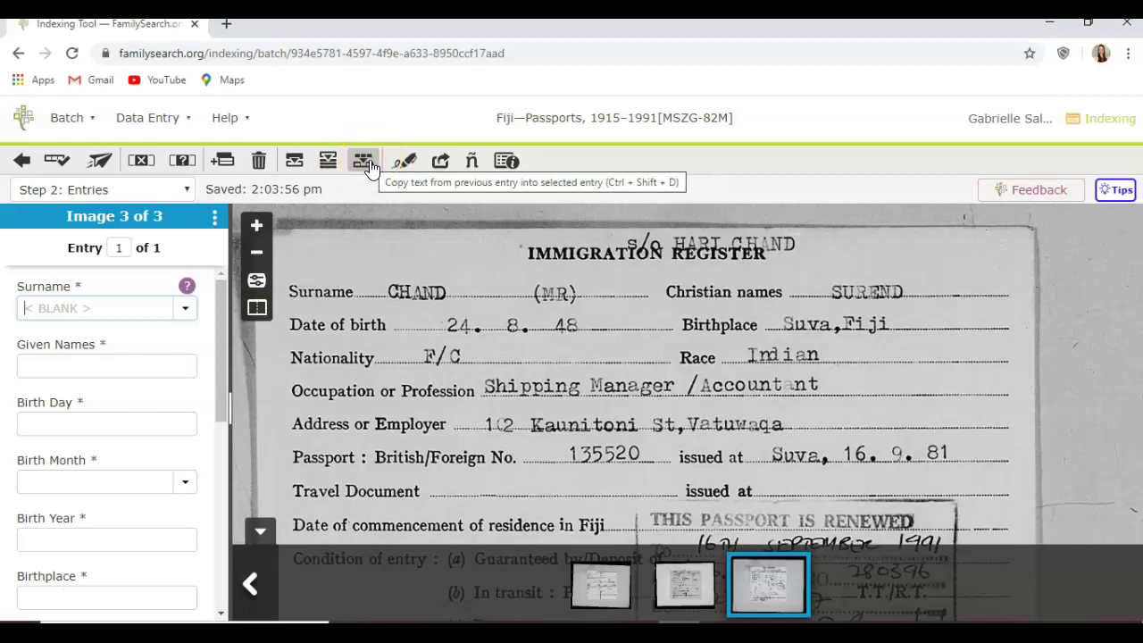
left_click(404, 164)
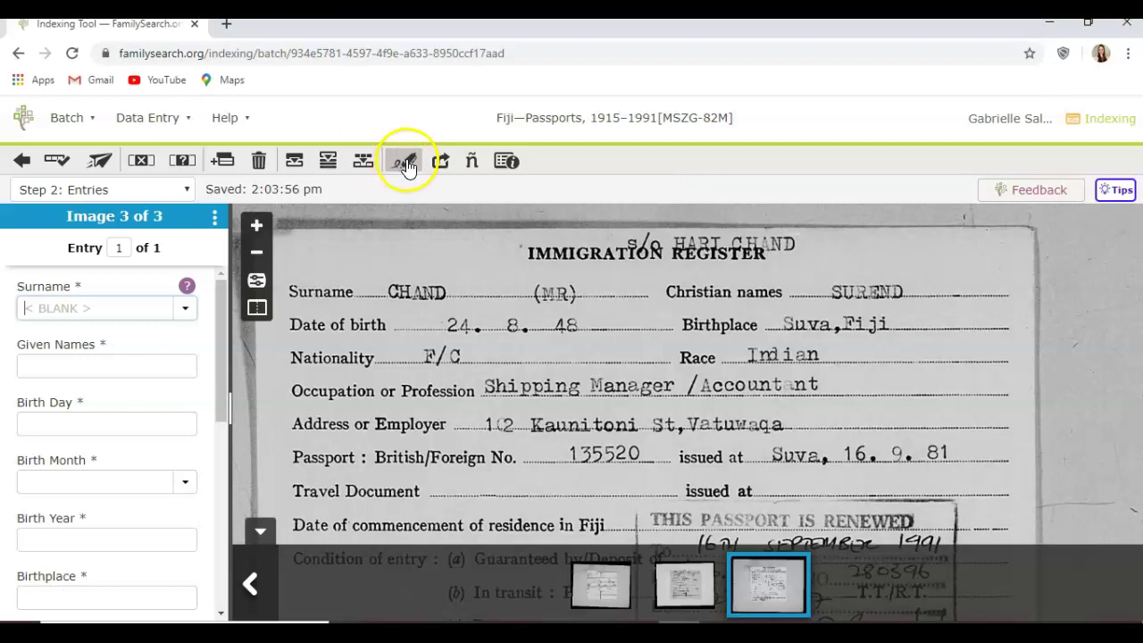
left_click(407, 166)
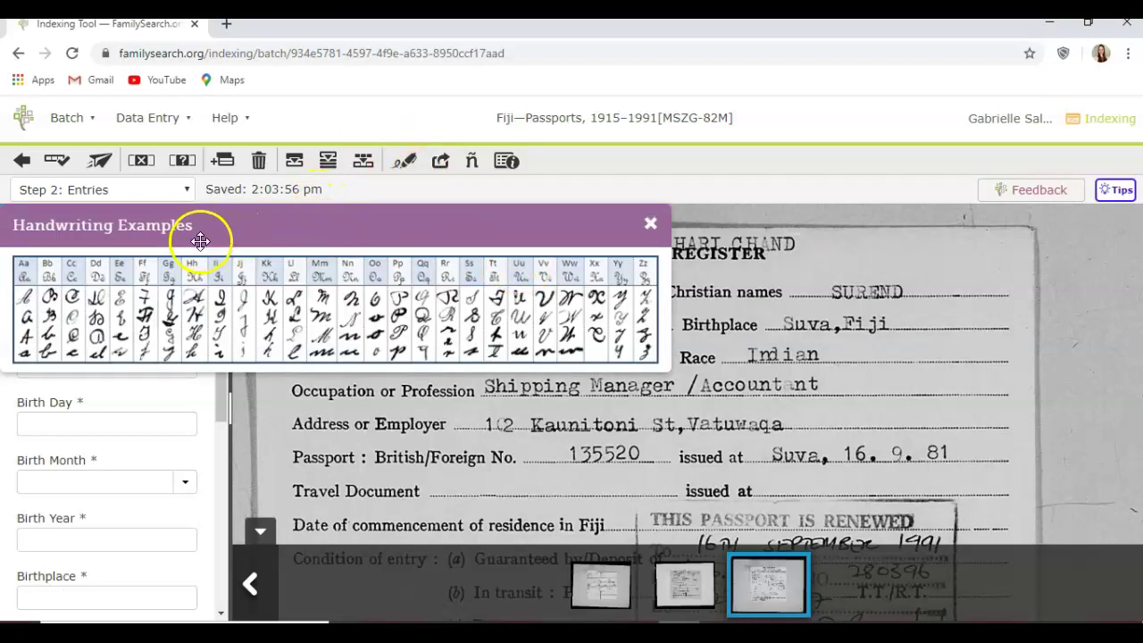
left_click_drag(286, 226, 657, 260)
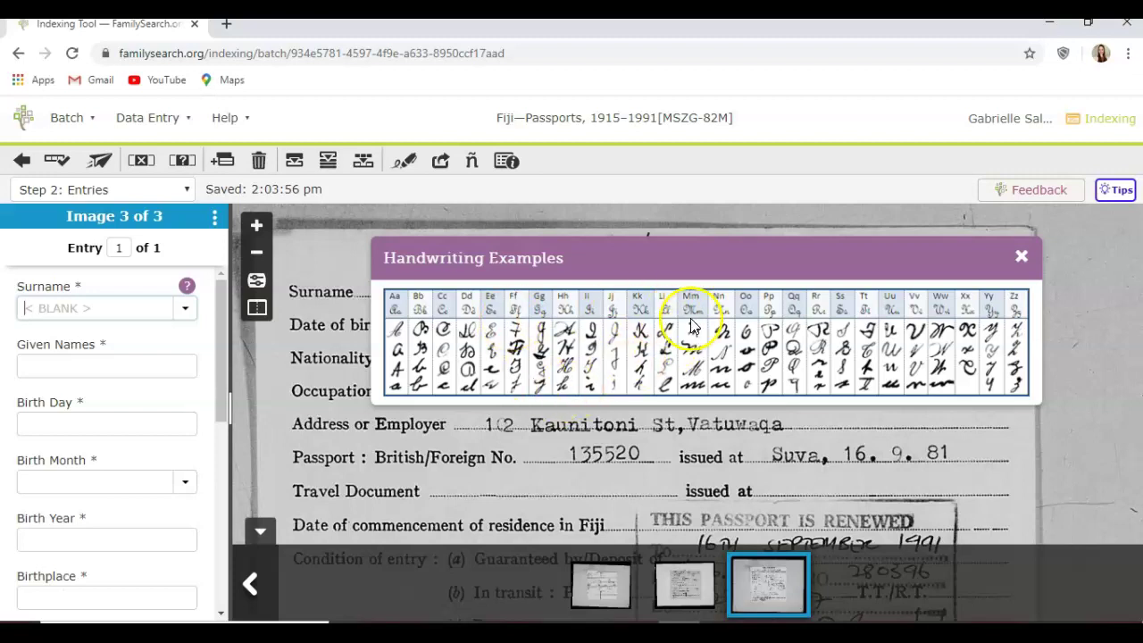
left_click(1021, 259)
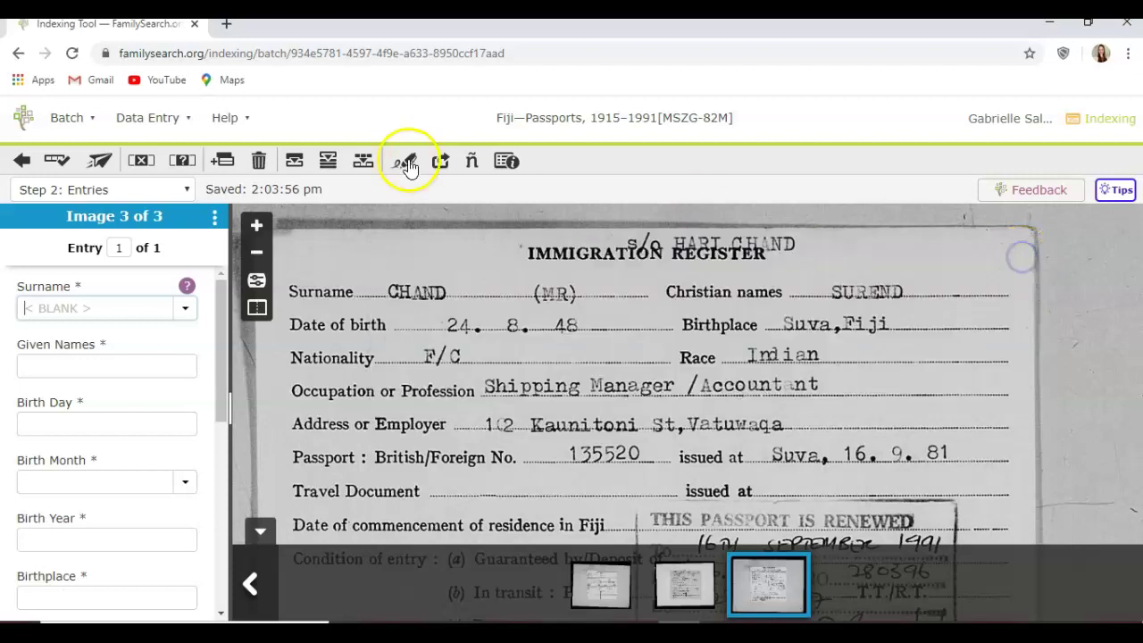
- View the full set of International Characters available for data entry and close it
left_click(472, 162)
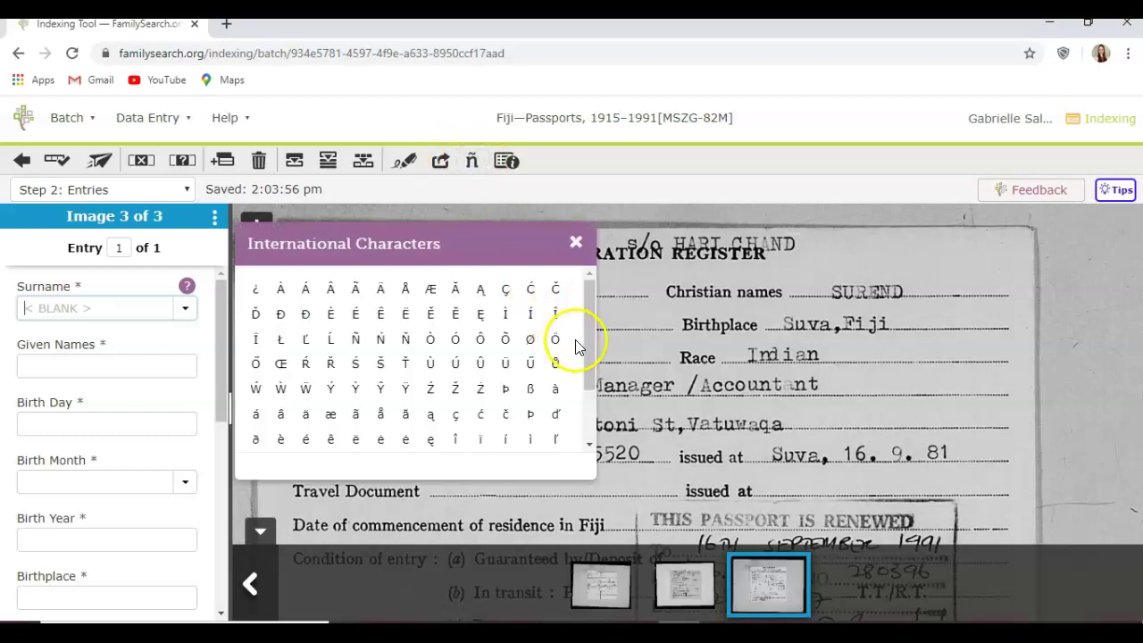
left_click_drag(588, 341, 603, 420)
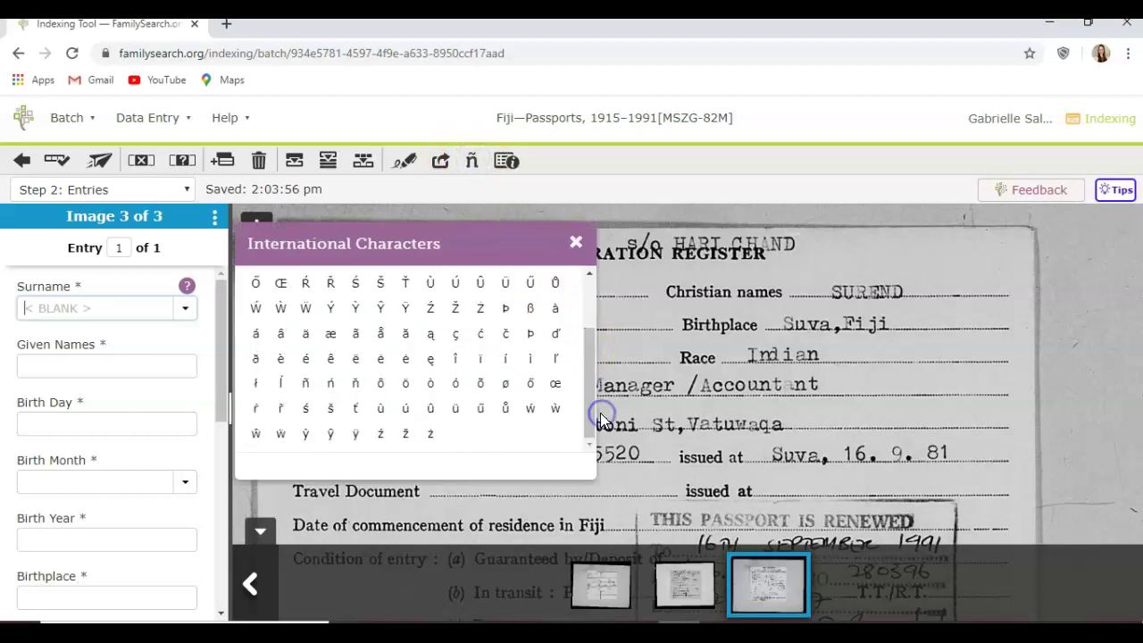
left_click(575, 242)
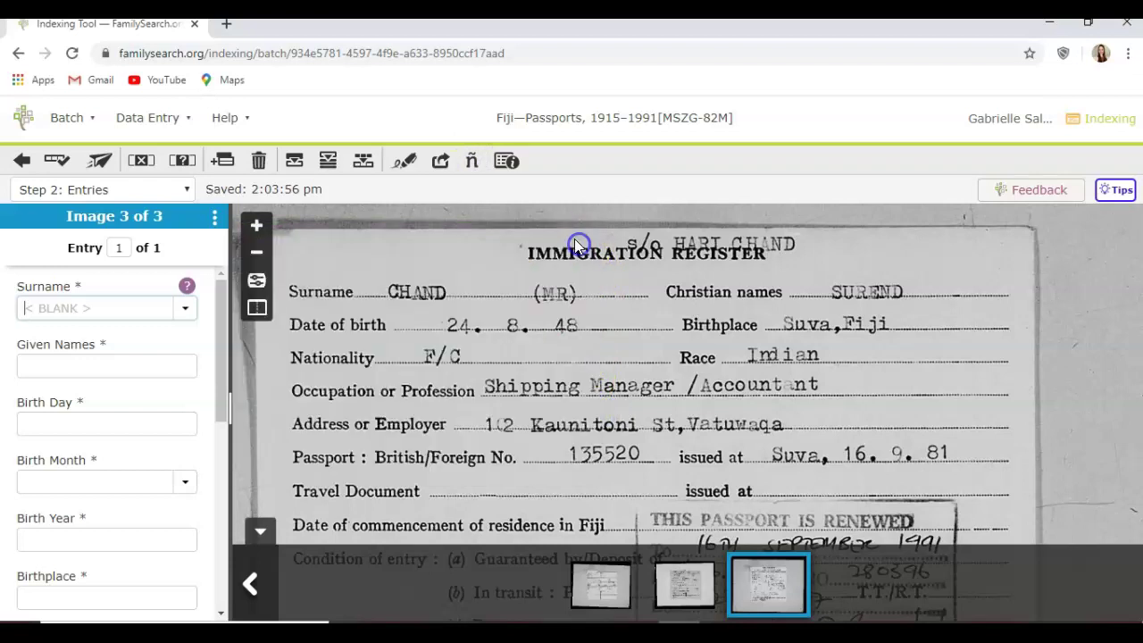
- Read through the Project Instructions, expanding General Indexing Guidelines and What to Remember about This Project, and close them
left_click(504, 163)
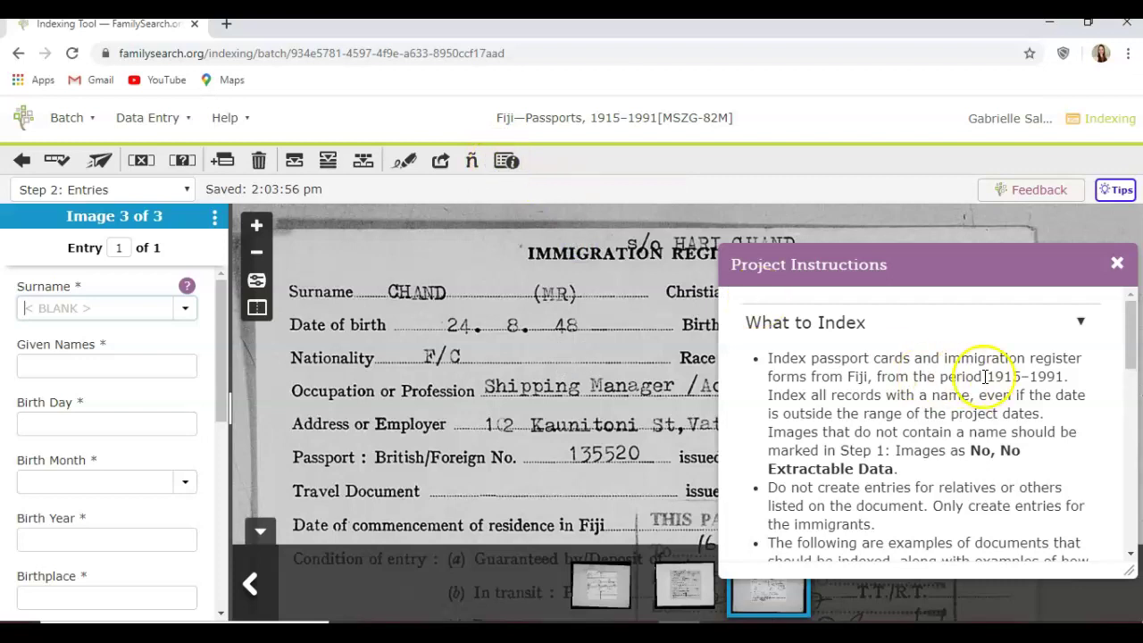
left_click_drag(1129, 329, 1134, 355)
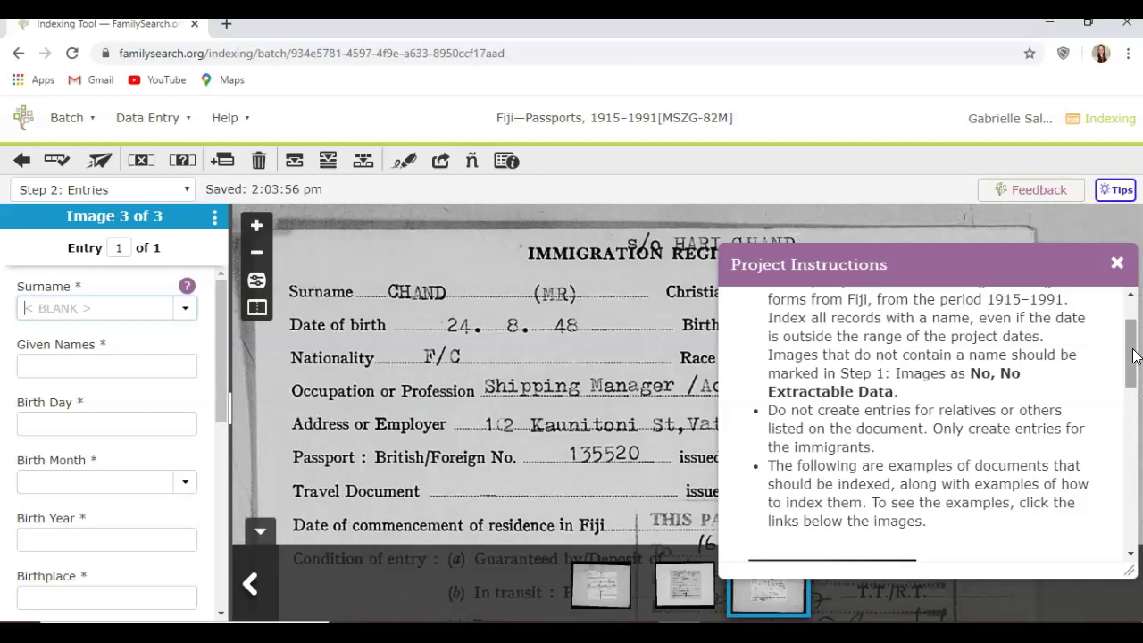
left_click_drag(1134, 356, 1122, 500)
left_click(1135, 494)
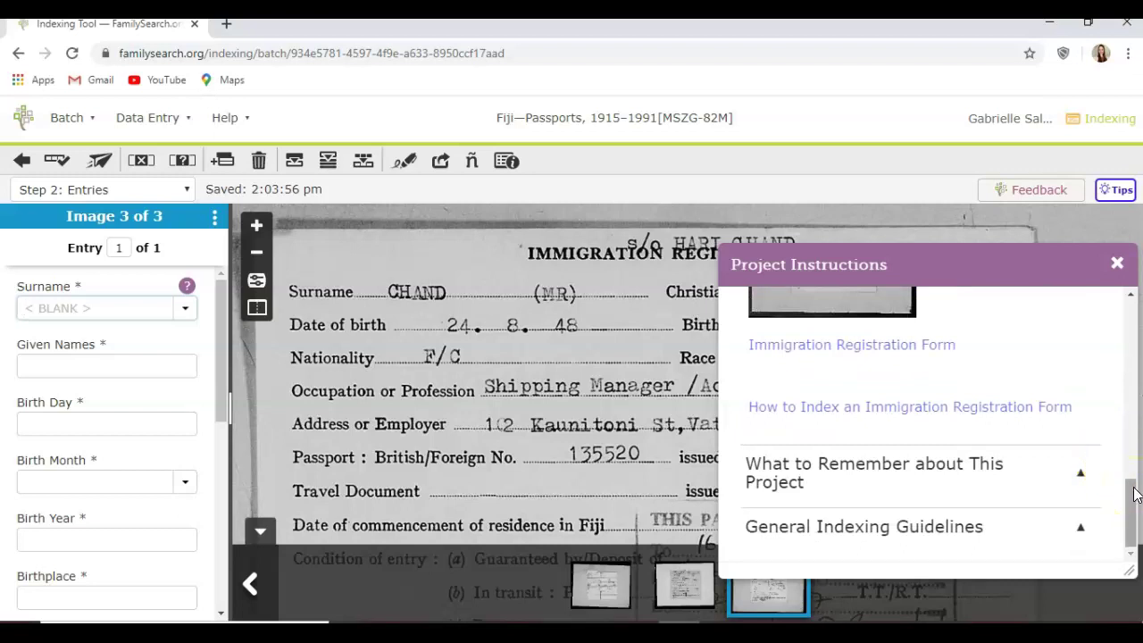
left_click(1079, 526)
left_click(1083, 473)
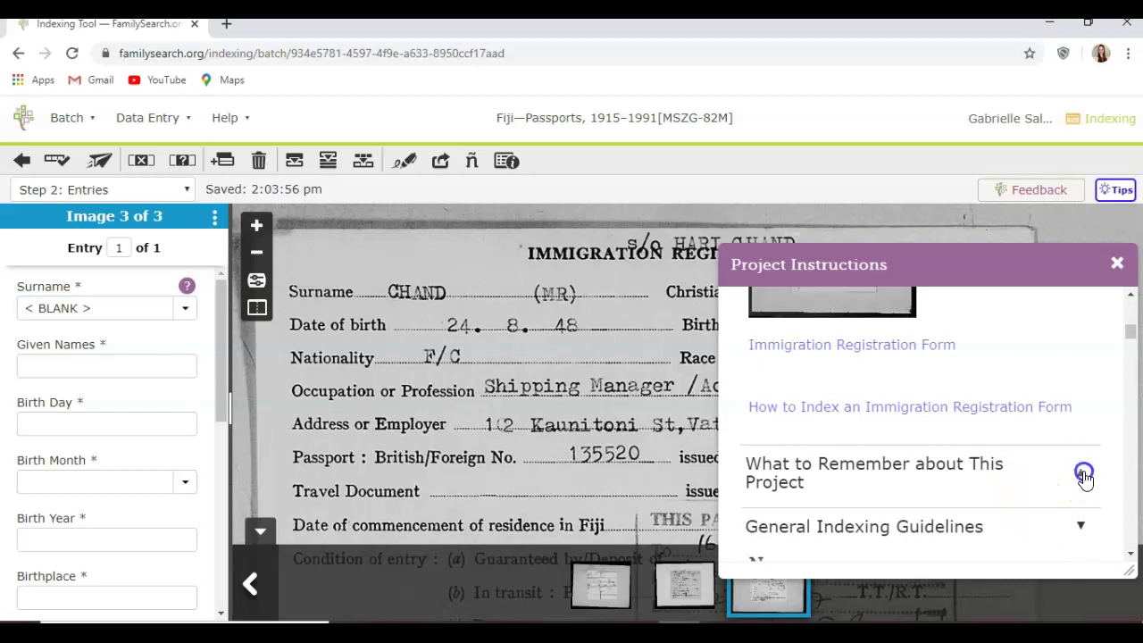
left_click(1115, 266)
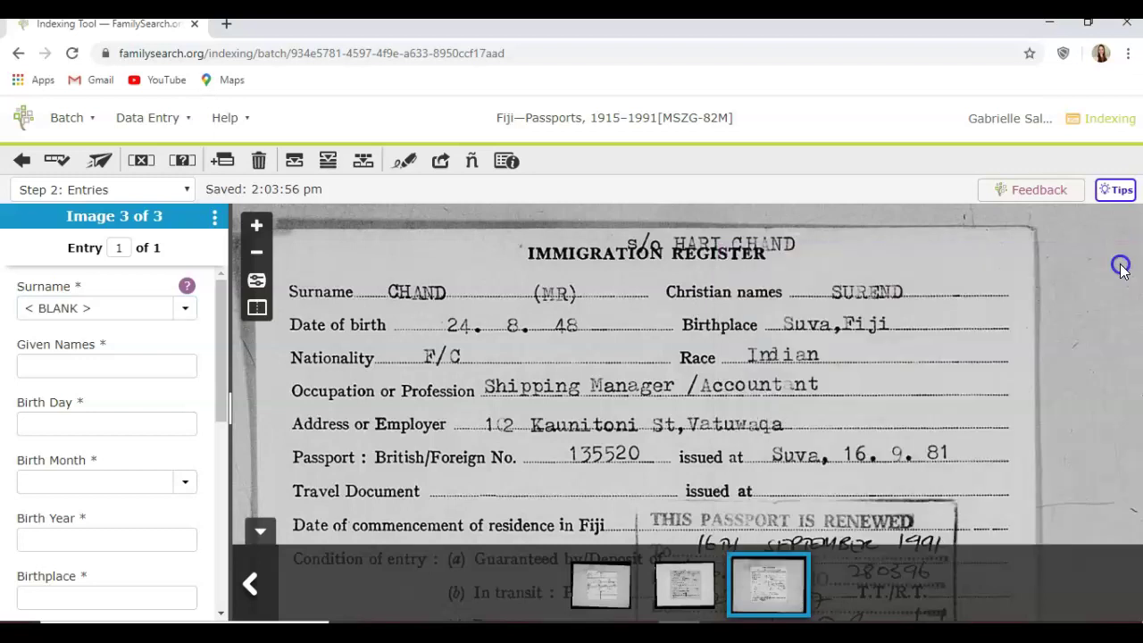
- View the help topics offered under Tips and close them
left_click(1115, 193)
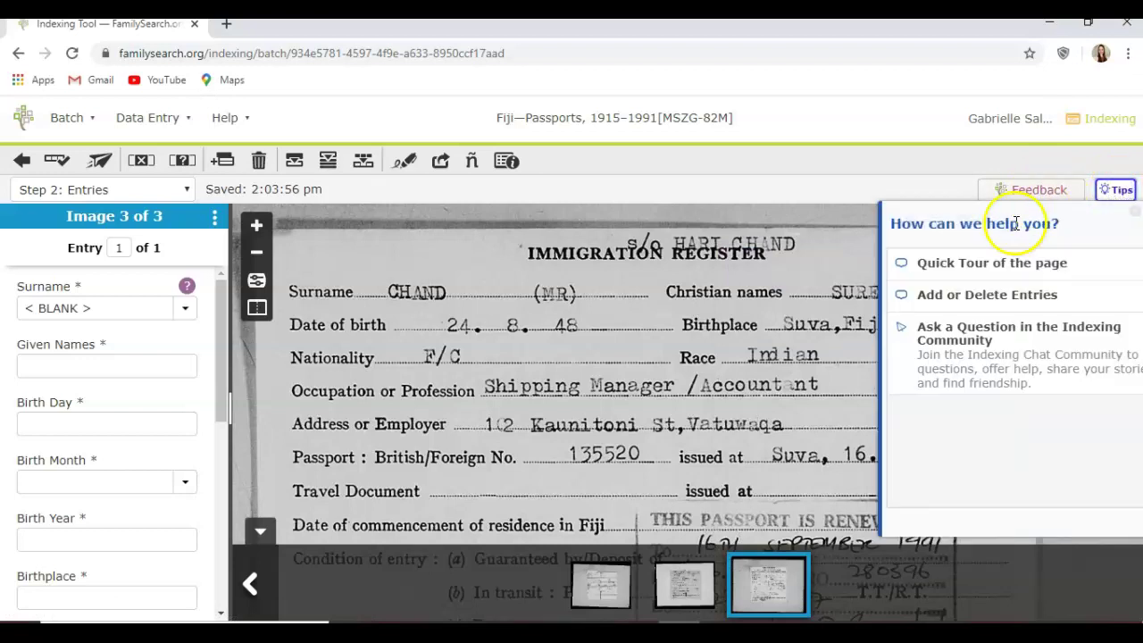
left_click(888, 161)
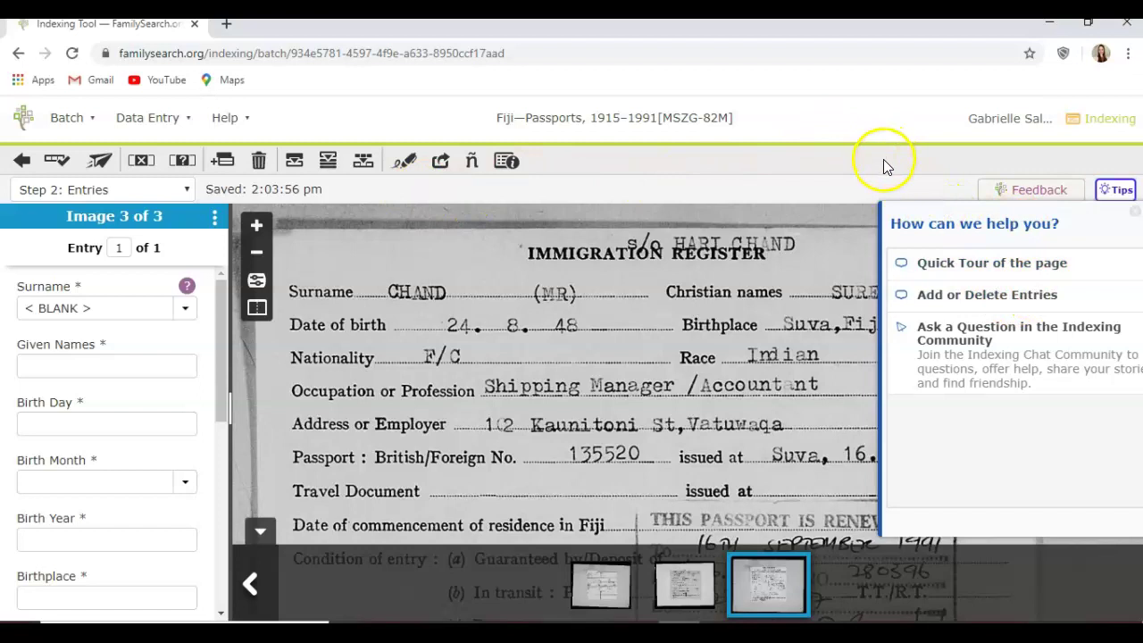
left_click(1127, 191)
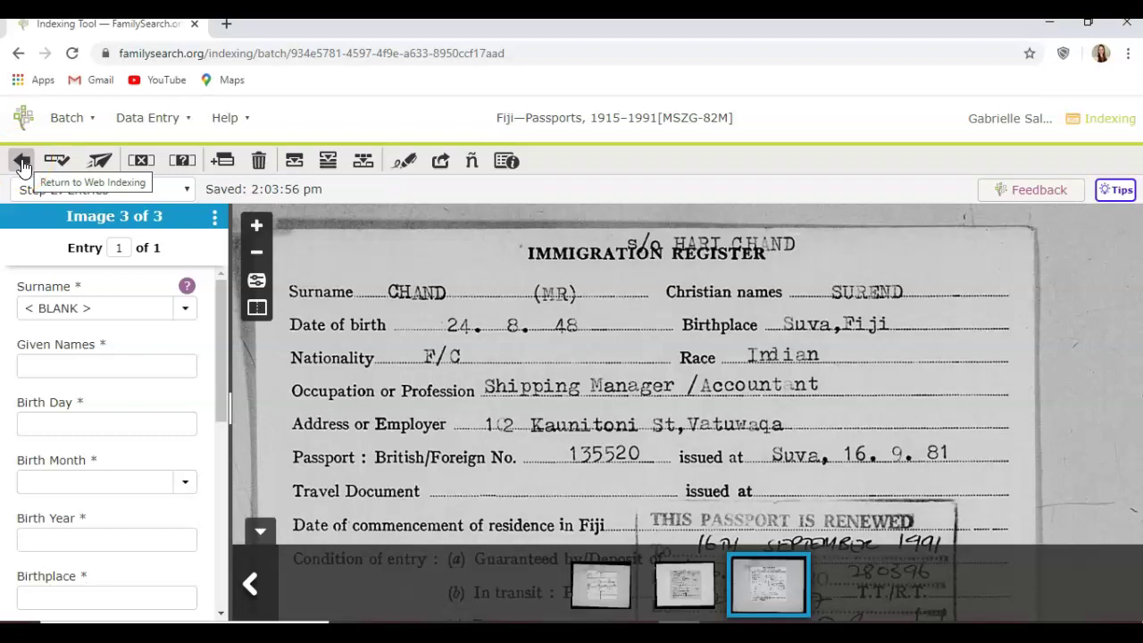
left_click(240, 120)
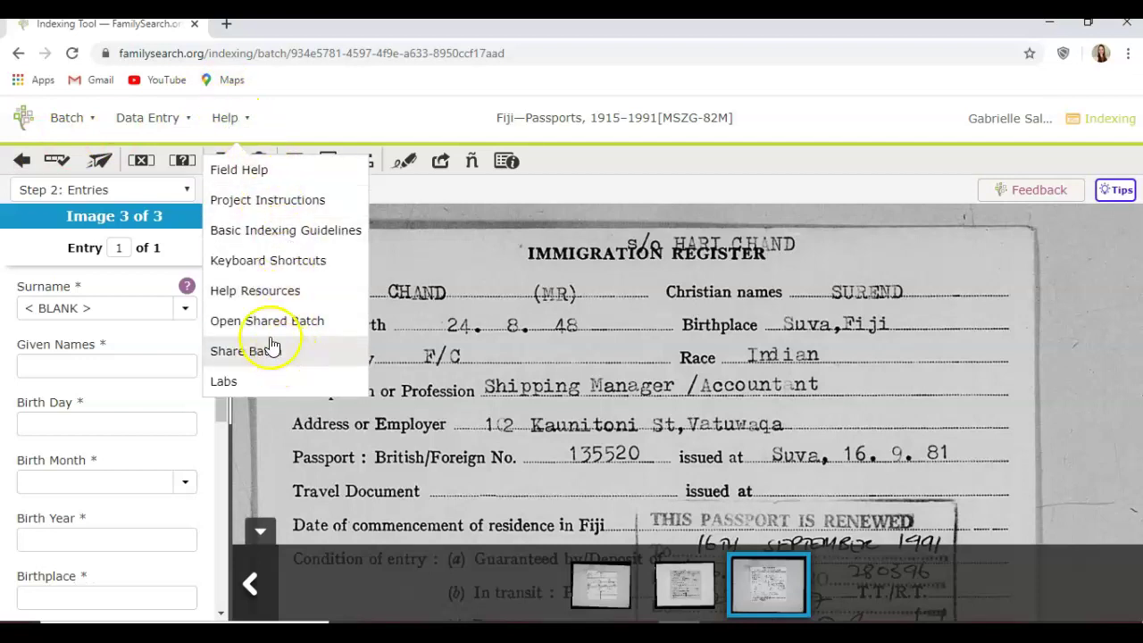
left_click(185, 124)
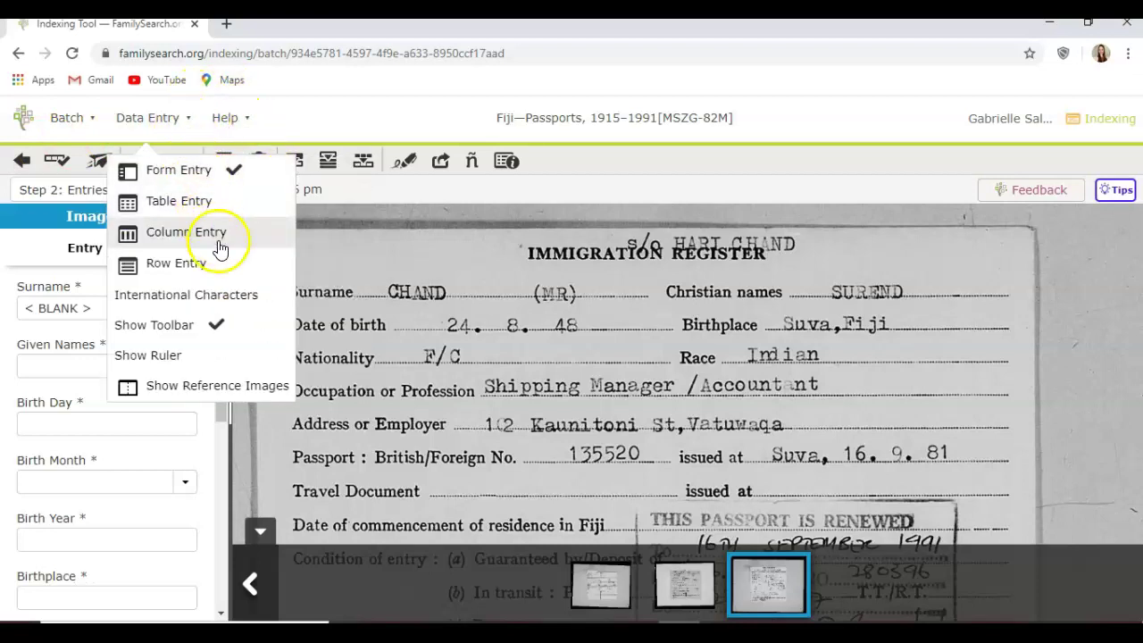
left_click(78, 118)
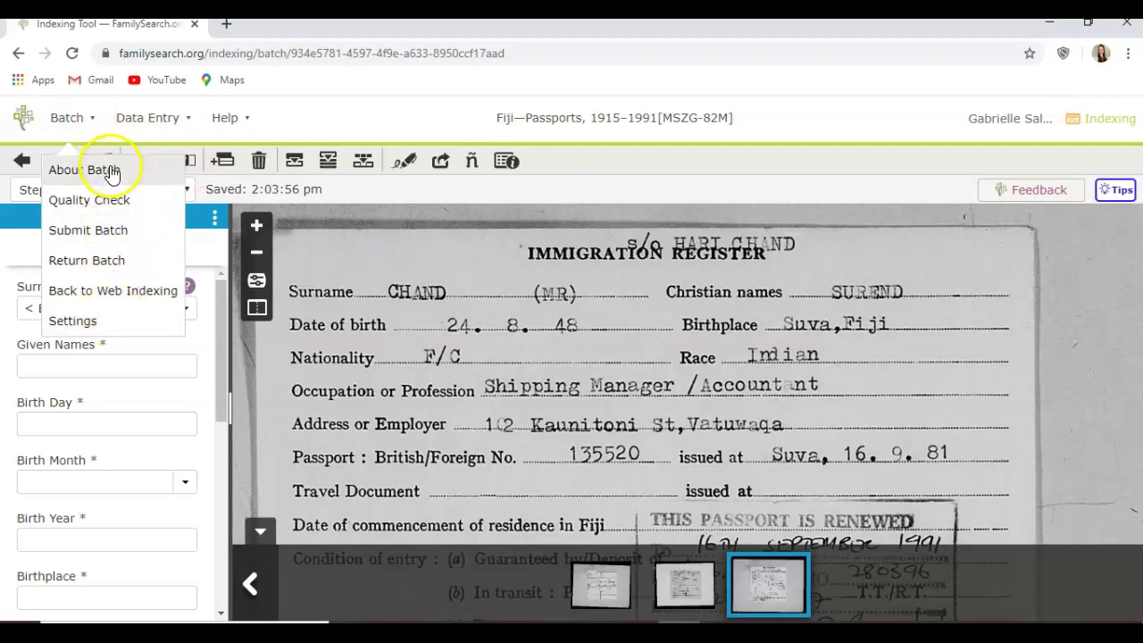
left_click(607, 185)
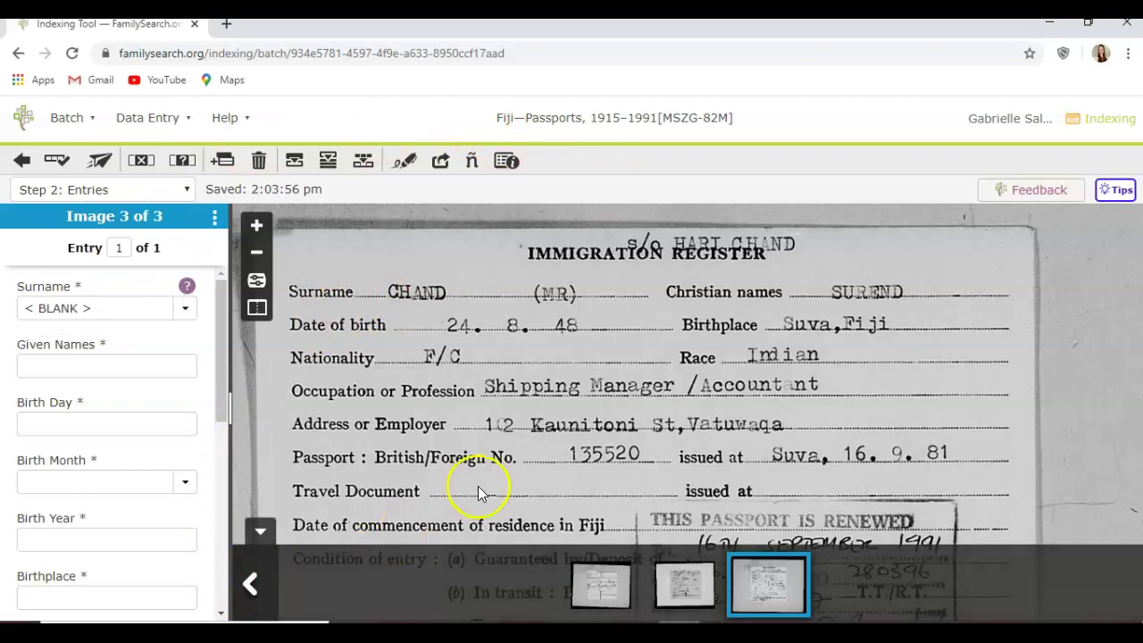